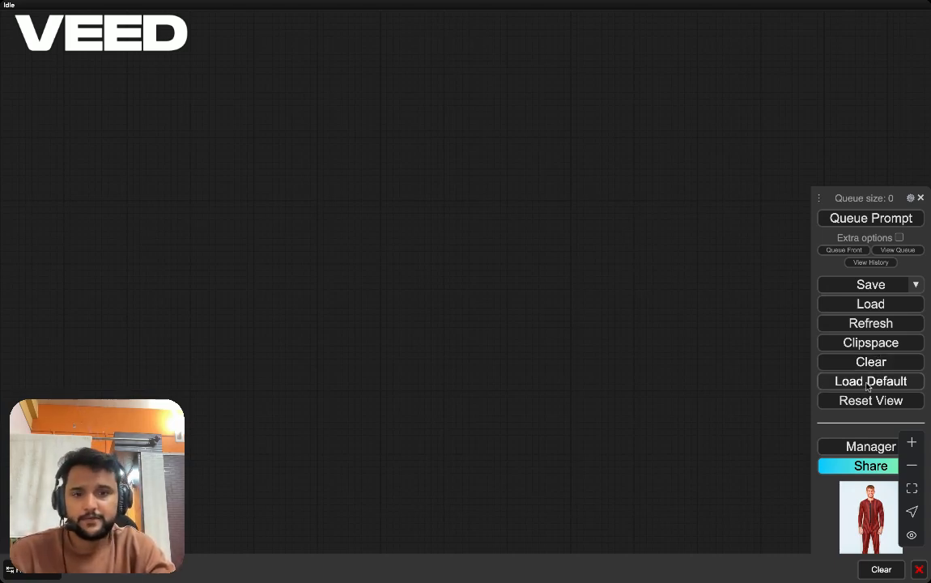
Step: Load the default text-to-image workflow onto the empty canvas
click(867, 383)
drag(688, 350, 599, 333)
scroll(549, 341, down, 1)
scroll(550, 341, down, 1)
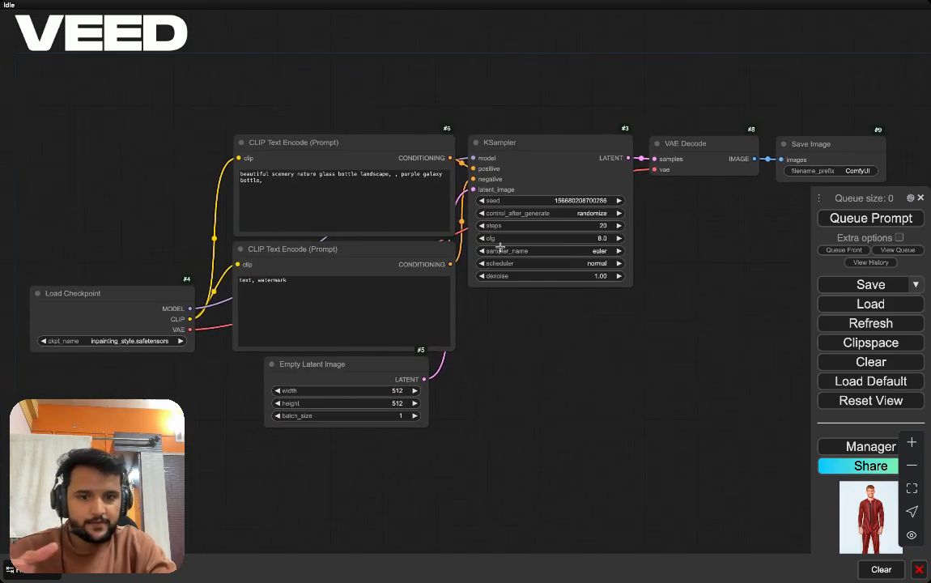
drag(535, 336, 569, 289)
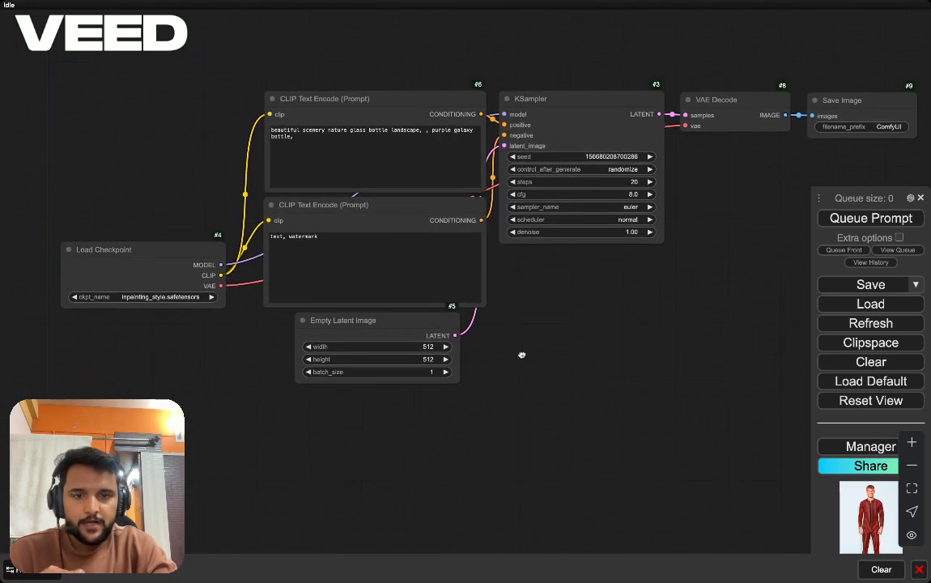
drag(523, 358, 541, 298)
drag(576, 327, 548, 337)
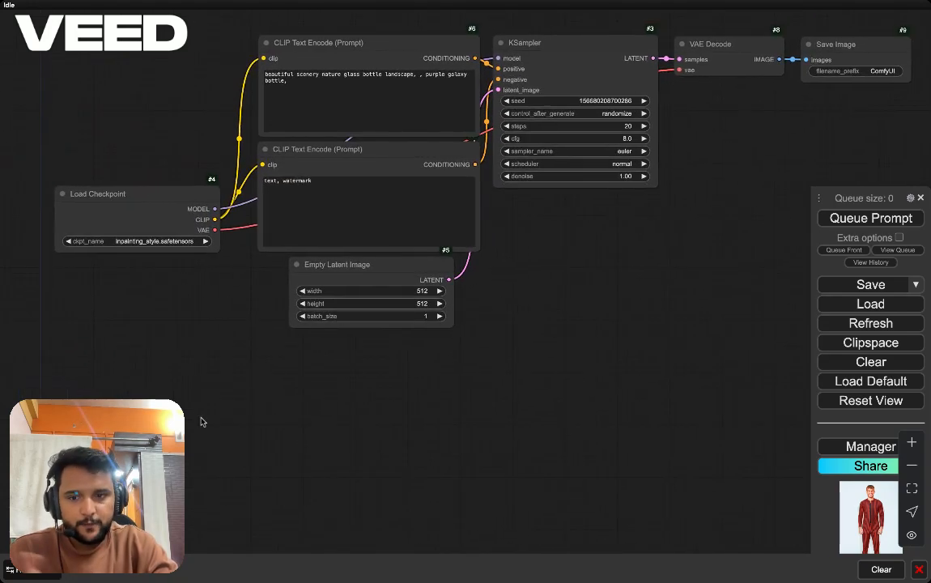
Step: Add a Load Image node below Load Checkpoint and upload the european-man-smiling-cheerful photo into it
double_click(103, 386)
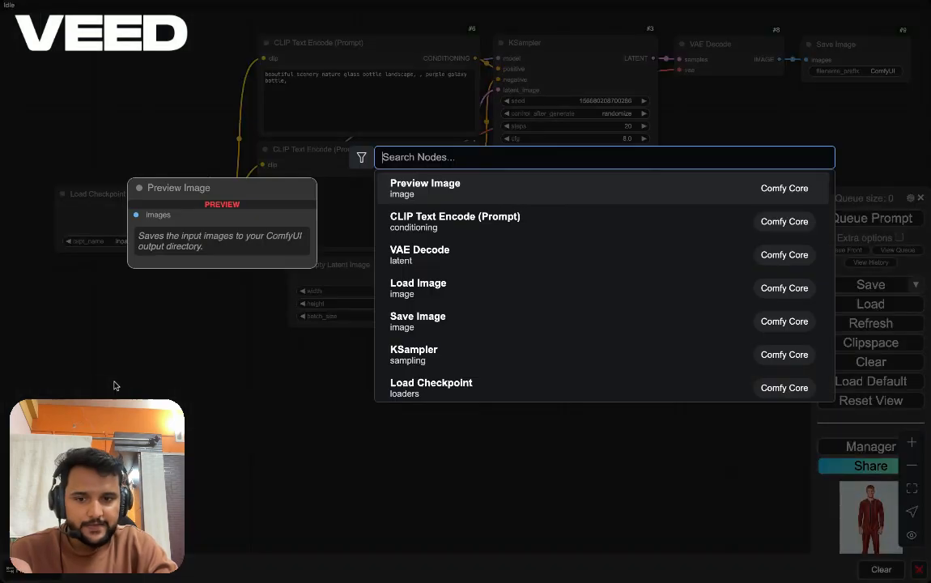
text(upload im)
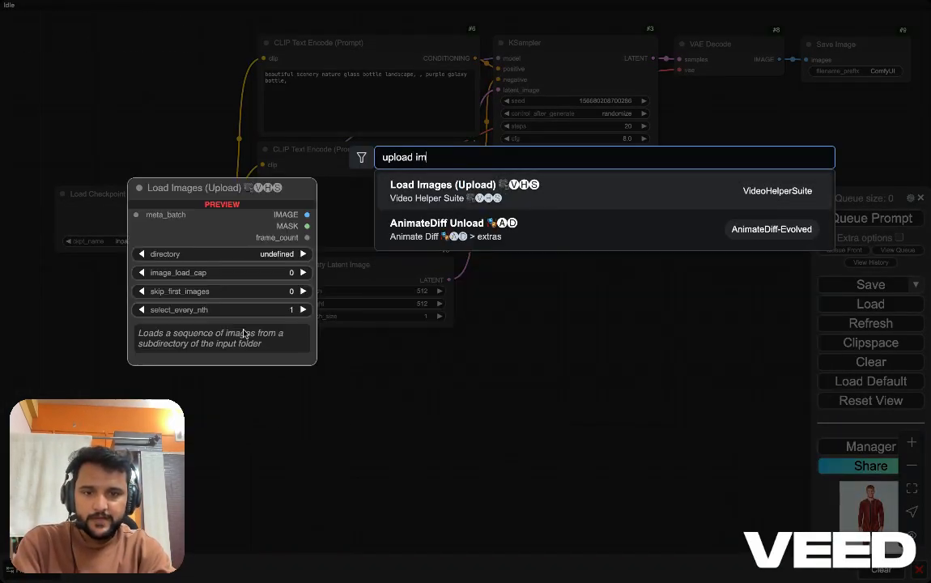
key(ctrl+a)
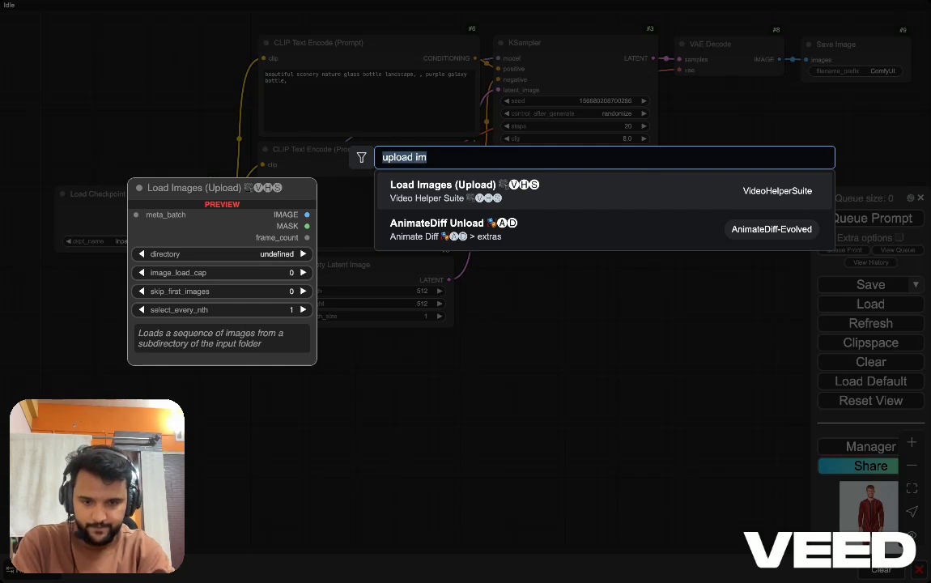
text(load ima)
key(Return)
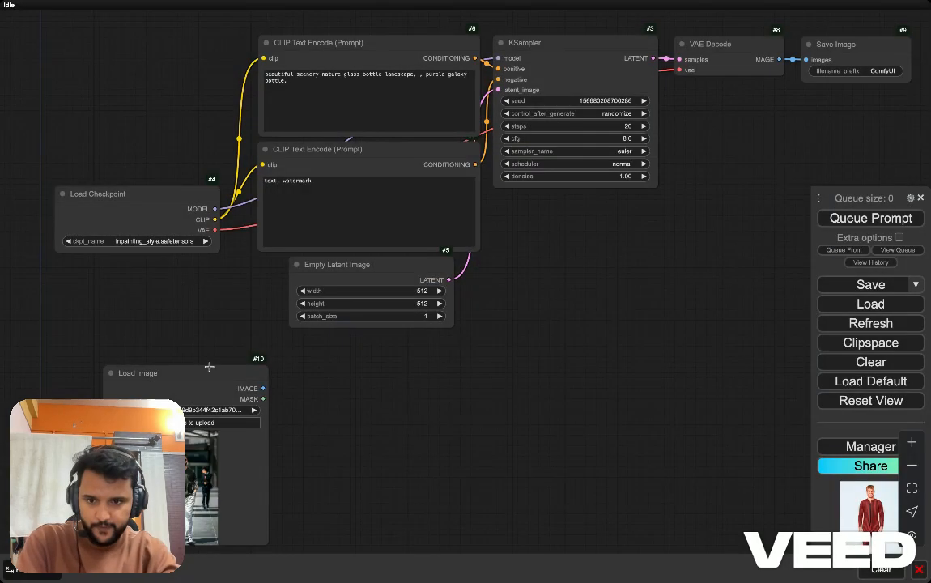
drag(209, 367, 161, 327)
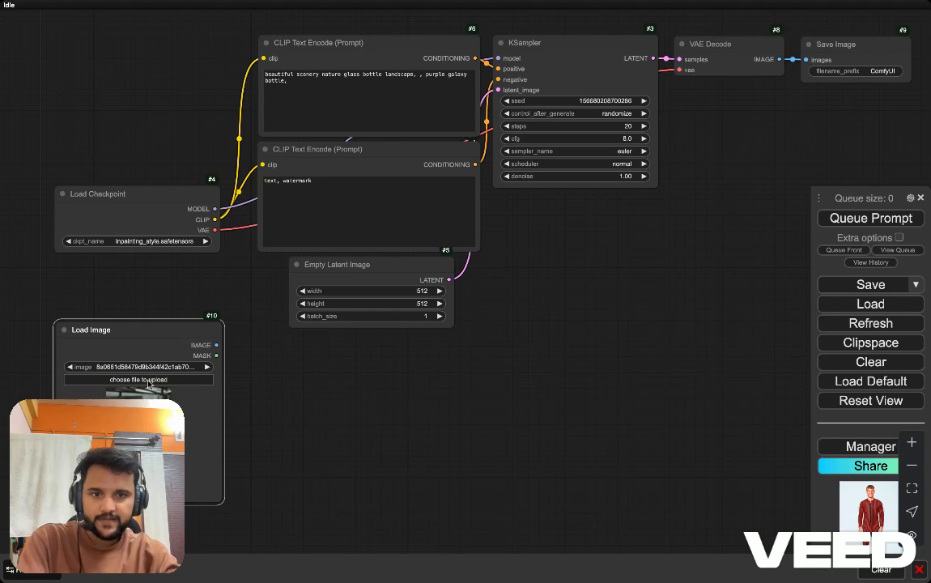
drag(324, 451, 361, 412)
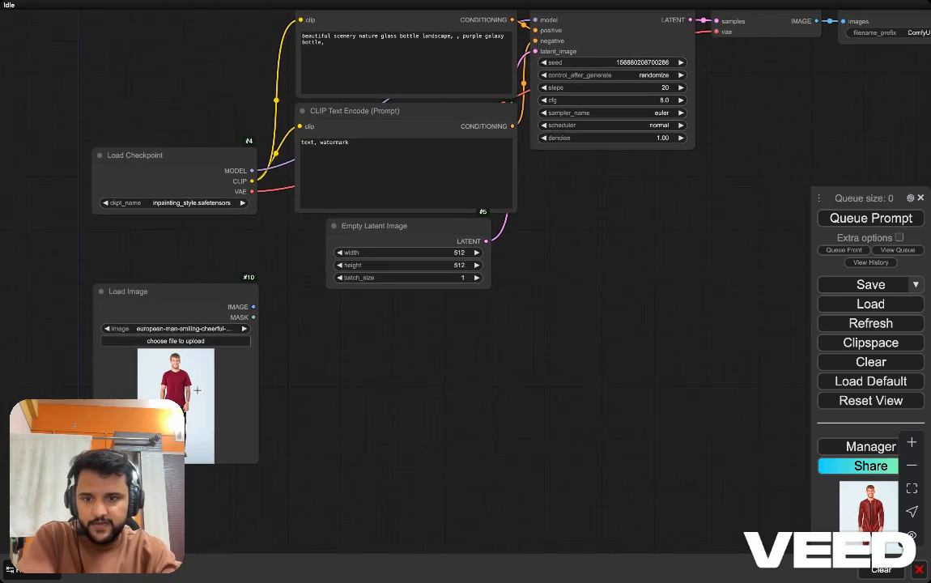
Step: Examine the uploaded full-body photo in the Load Image node up close, looking at the man's clothing
scroll(170, 360, up, 8)
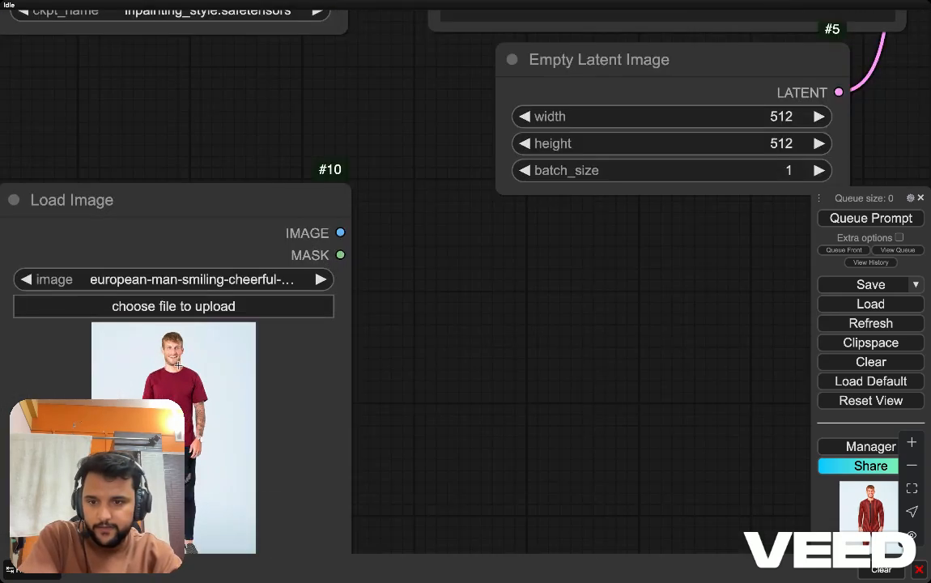
scroll(194, 433, down, 4)
scroll(190, 453, up, 6)
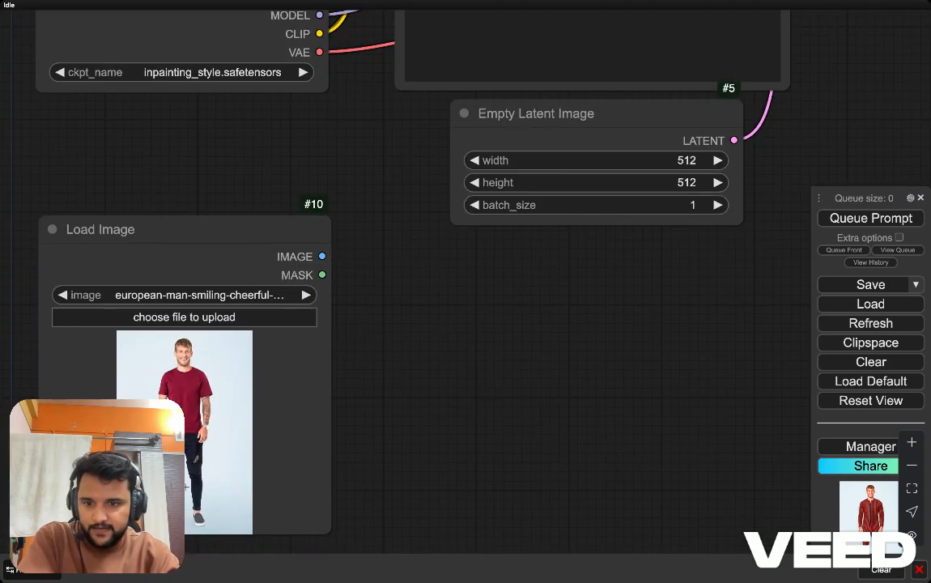
scroll(191, 356, down, 7)
scroll(199, 353, up, 1)
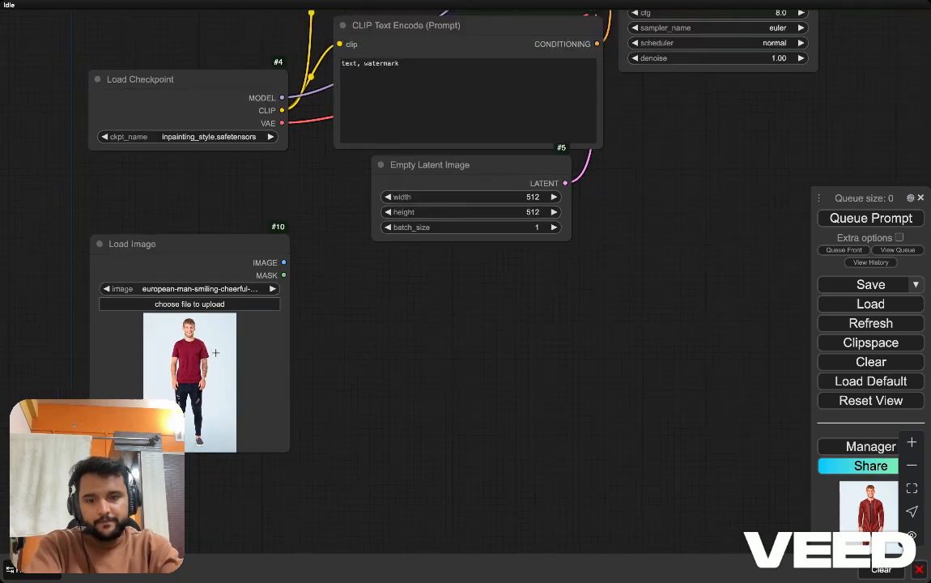
scroll(198, 353, down, 1)
scroll(206, 350, up, 6)
scroll(466, 340, down, 6)
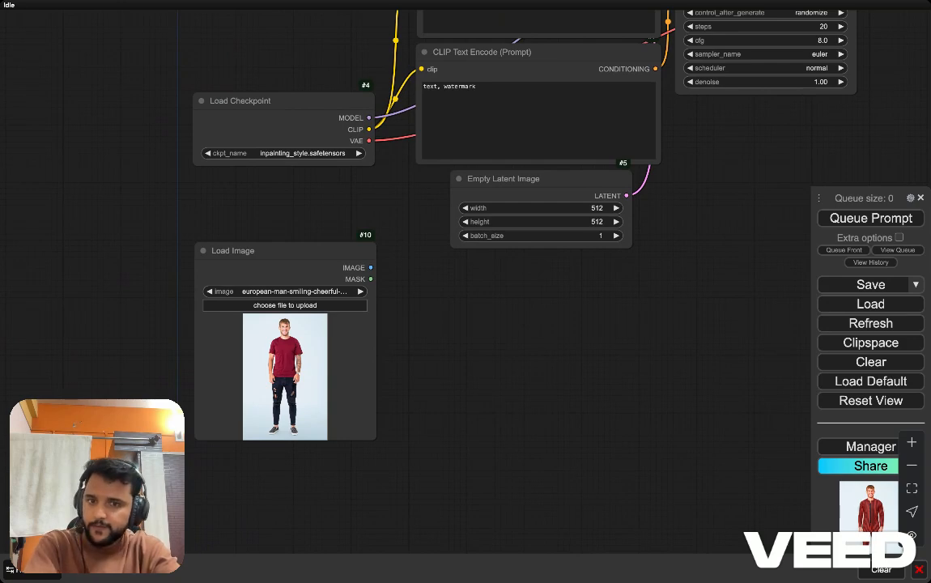
drag(478, 332, 413, 337)
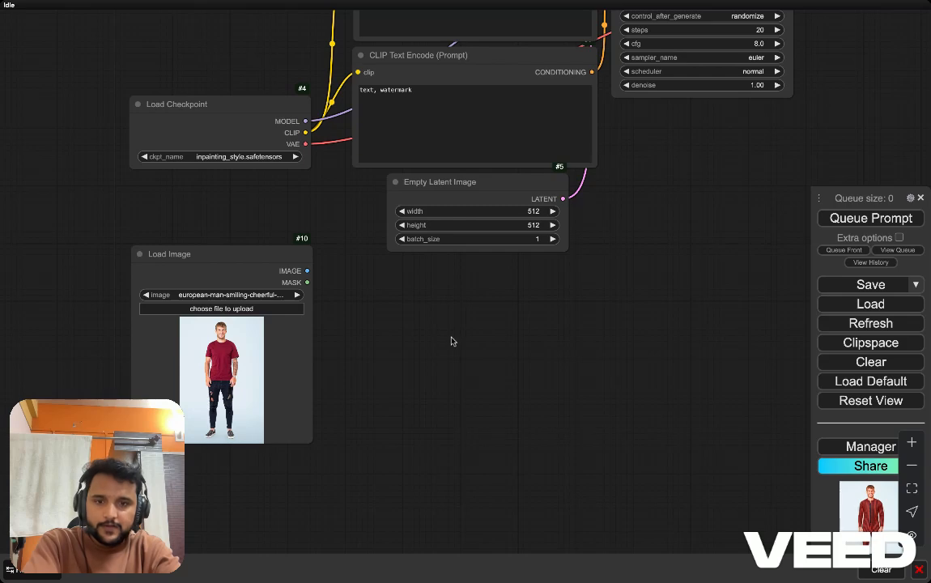
Step: Move the Load Image node slightly farther below the Load Checkpoint node
drag(264, 268, 260, 302)
scroll(218, 380, up, 9)
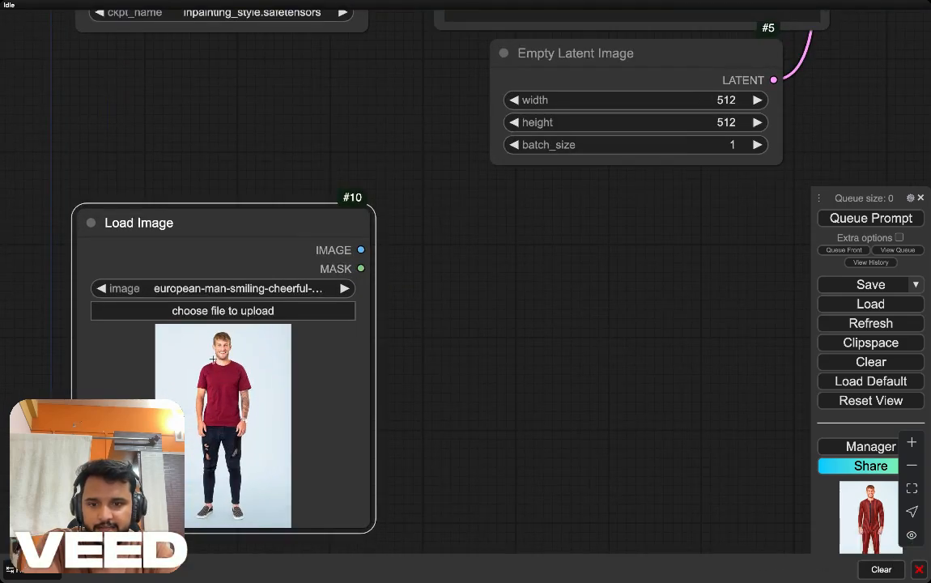
drag(473, 392, 594, 242)
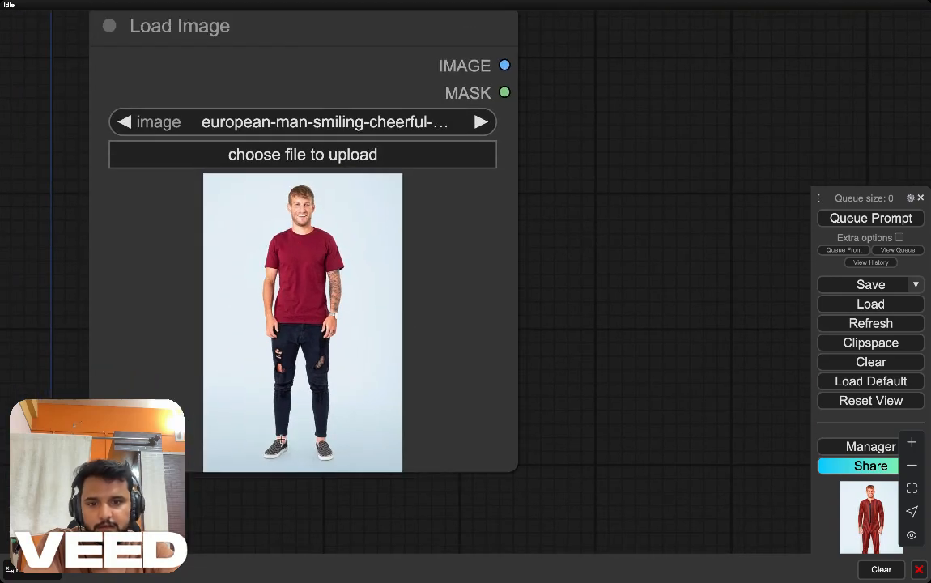
scroll(307, 243, down, 7)
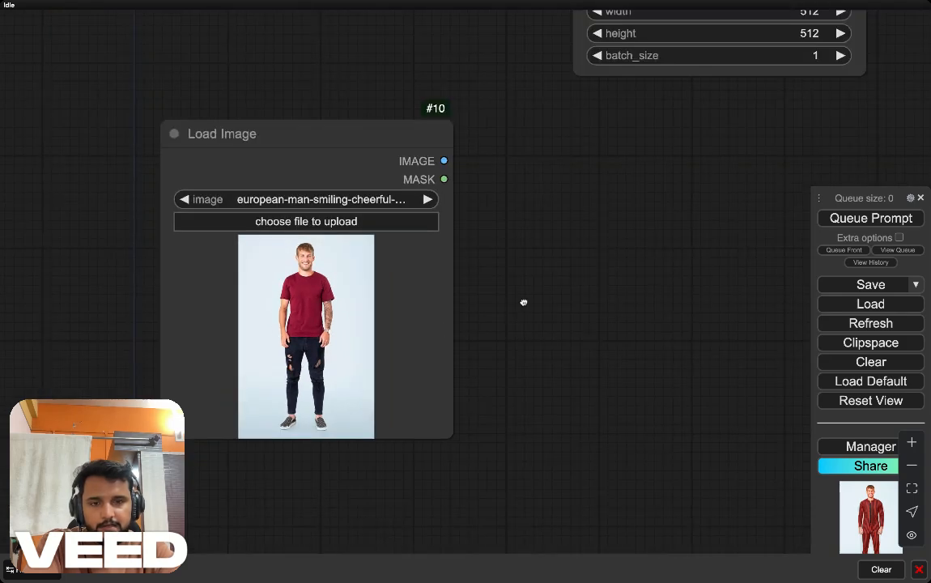
drag(530, 304, 397, 341)
scroll(486, 338, down, 2)
drag(219, 272, 215, 258)
drag(419, 318, 347, 277)
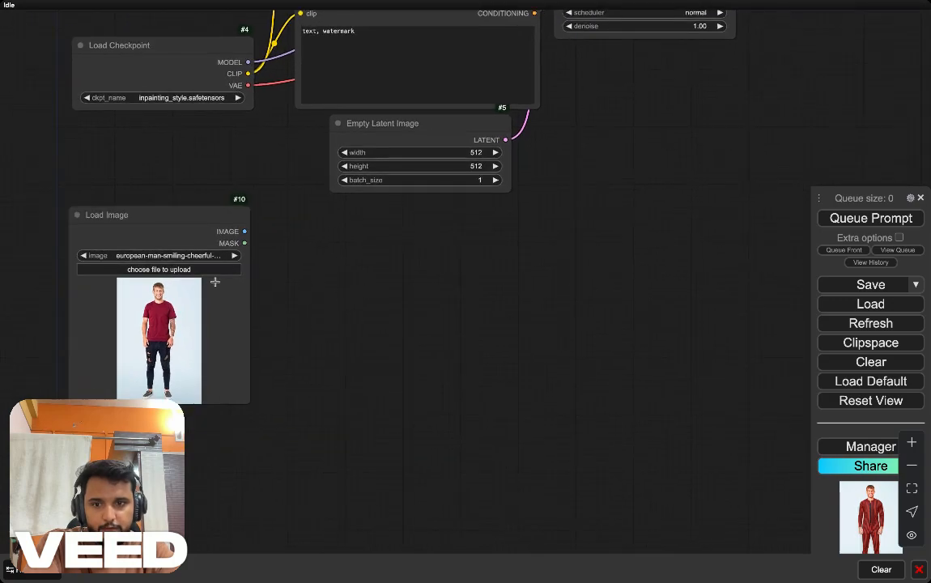
Step: Add a VAE Encode (for Inpainting) node in the free space beside the Load Image node
double_click(414, 304)
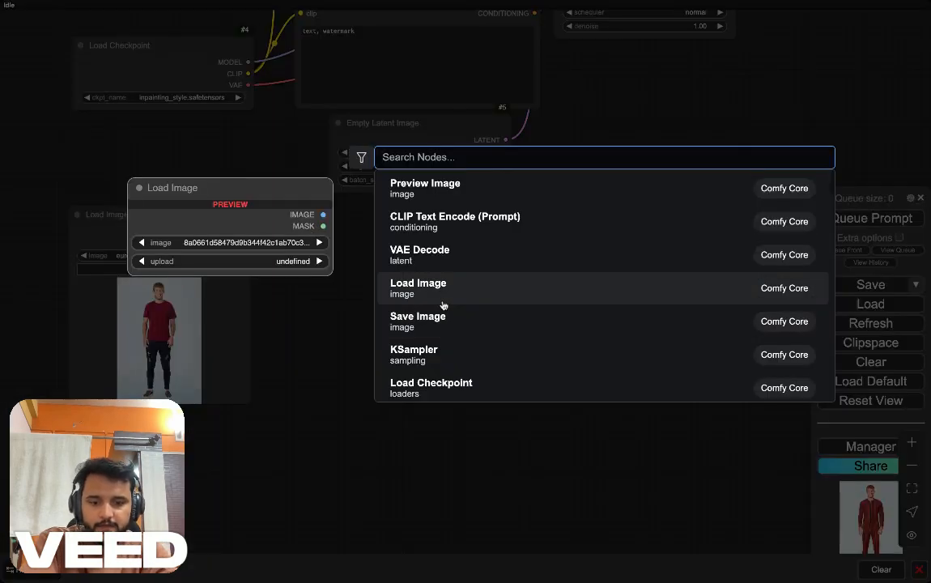
text(vae in)
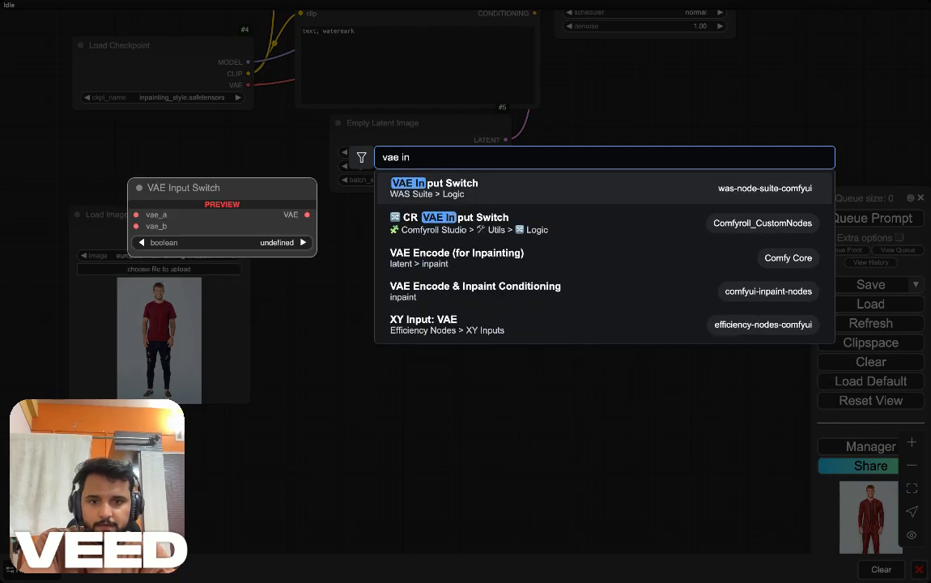
key(Down)
key(Down)
key(Return)
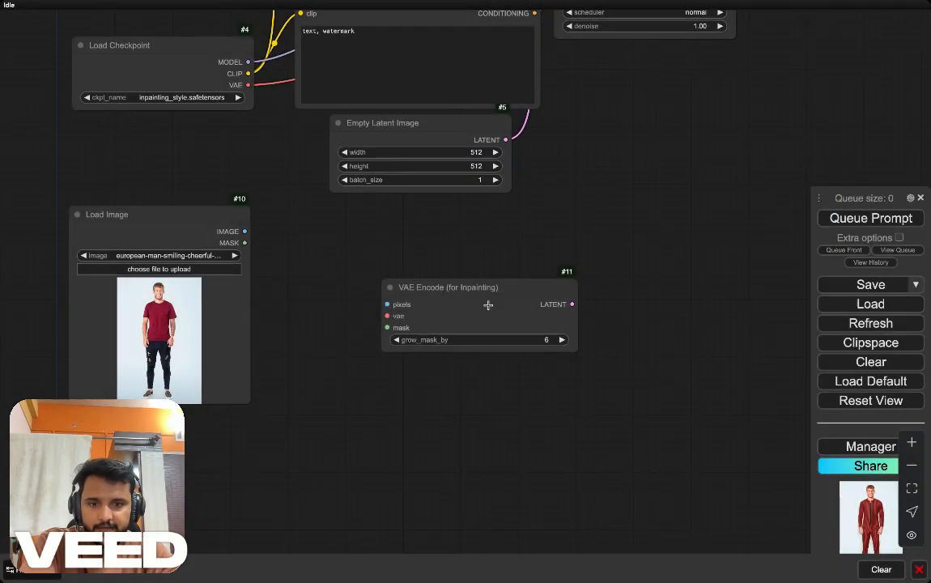
drag(502, 304, 538, 314)
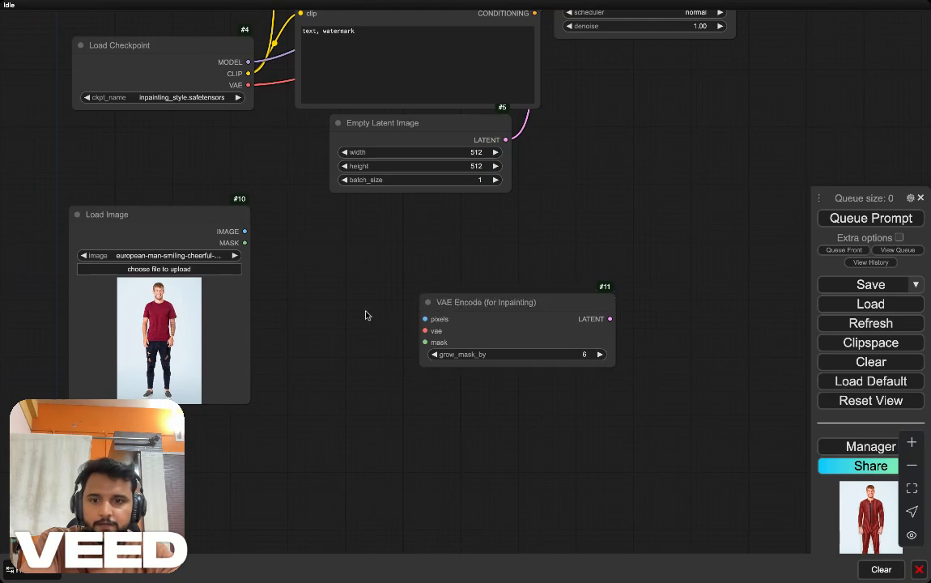
double_click(331, 301)
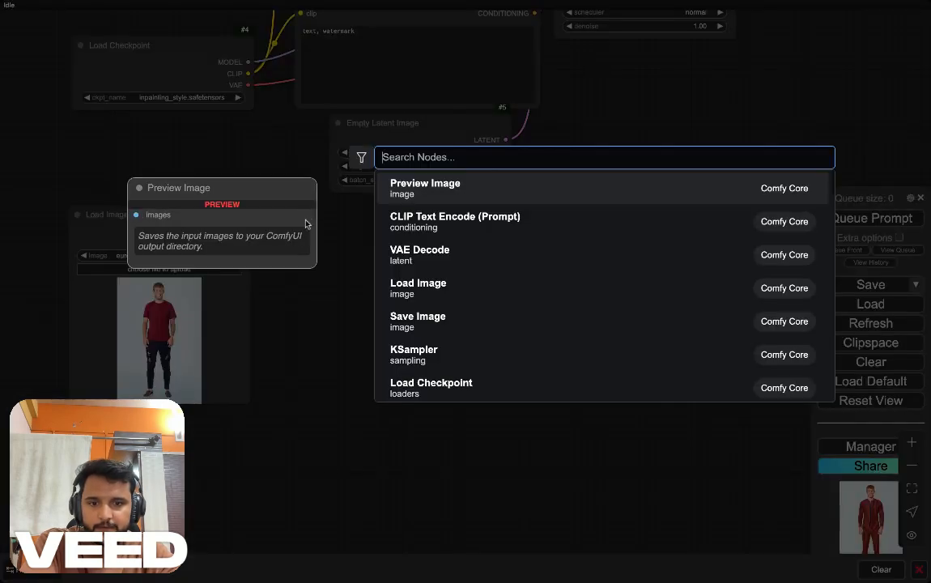
click(304, 225)
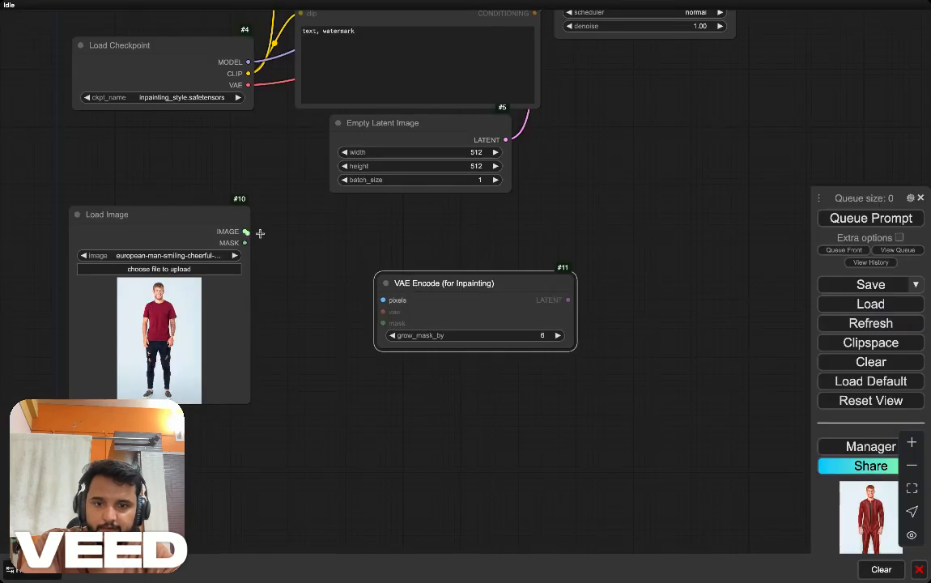
Step: Connect Load Image's IMAGE and MASK outputs and Load Checkpoint's VAE output to the pixels, mask and vae inputs of VAE Encode (for Inpainting)
drag(245, 232, 382, 299)
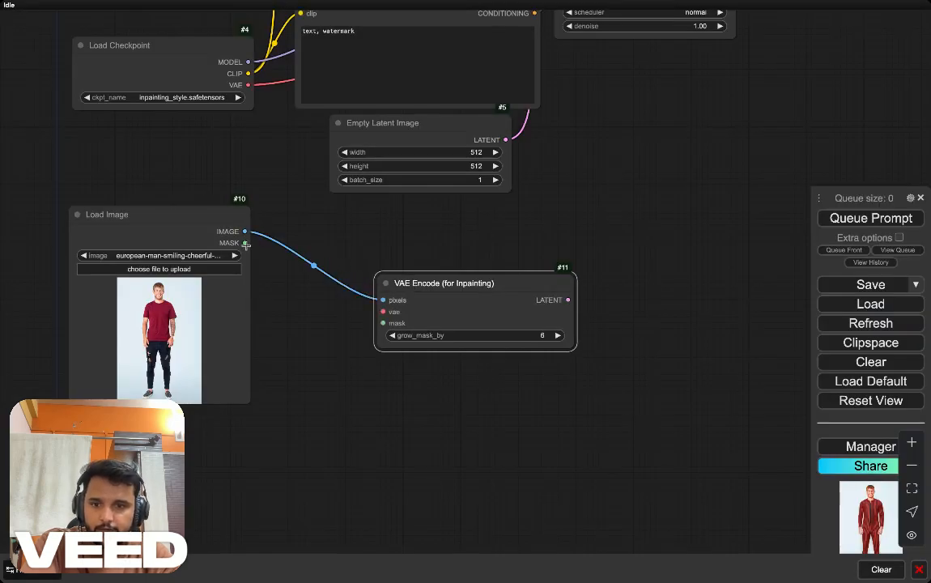
drag(253, 86, 383, 312)
drag(245, 242, 381, 323)
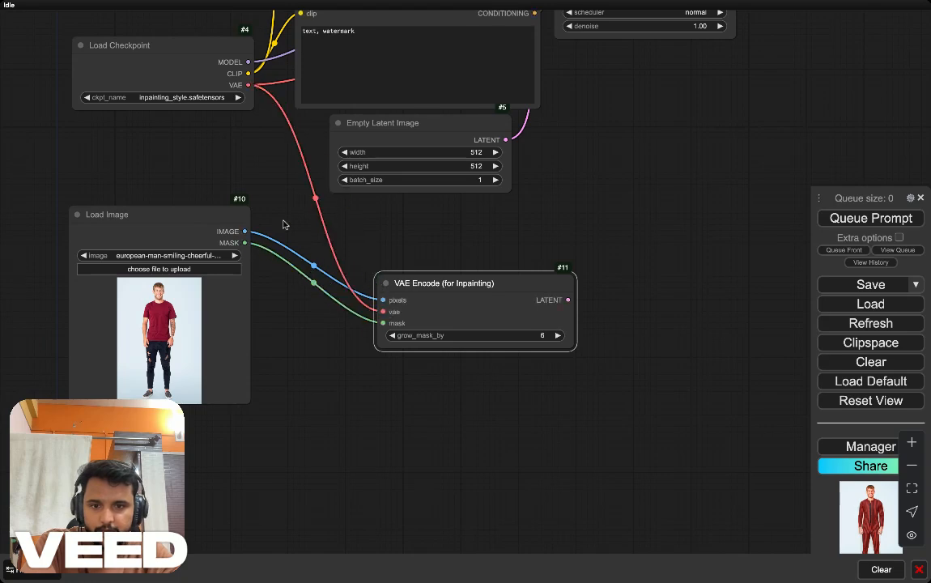
Step: Set the Load Checkpoint node's ckpt_name to sd1.5/Deliberate_v4-inpainting.safetensors
click(209, 98)
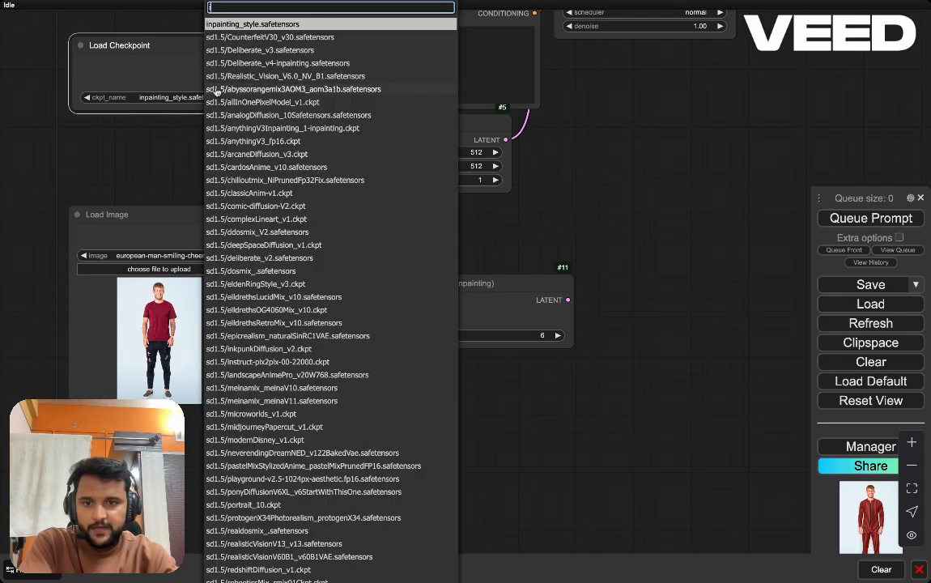
text(inpa)
click(232, 129)
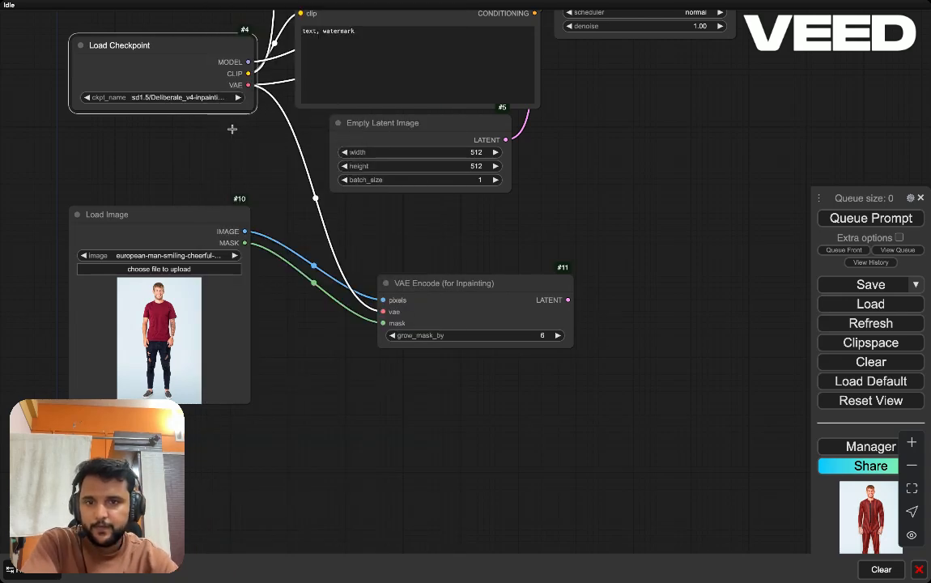
drag(233, 129, 192, 129)
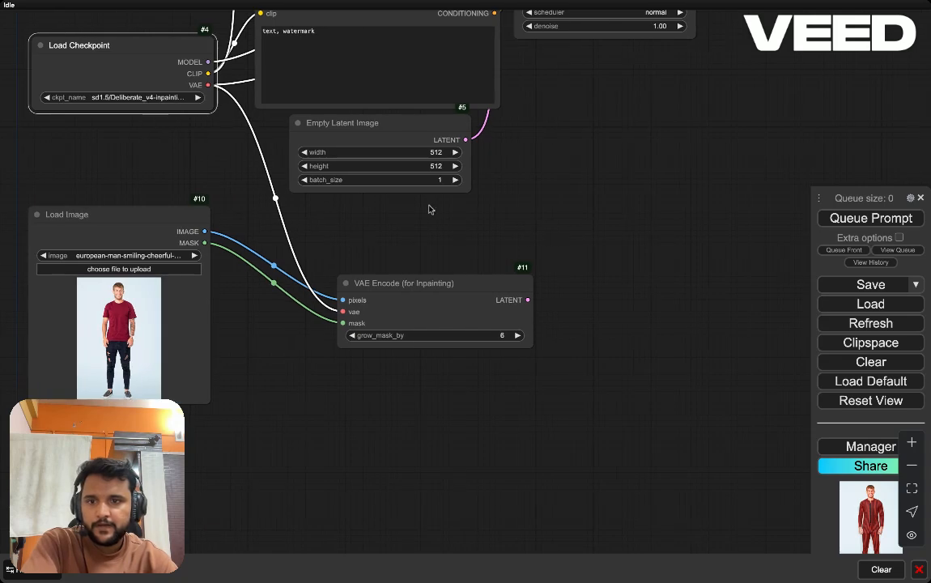
Step: Move the VAE Encode (for Inpainting) node a little closer to the Load Image node
drag(436, 221, 434, 249)
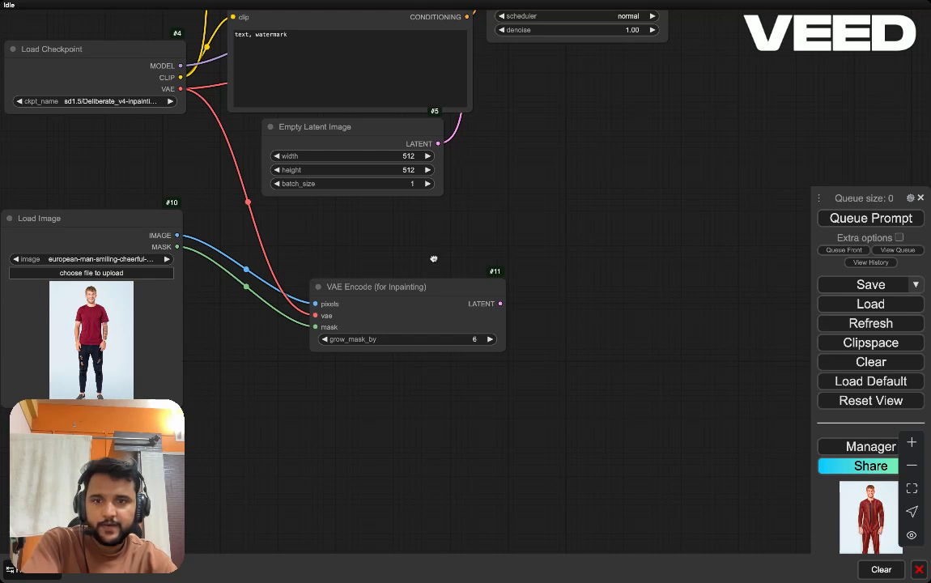
drag(434, 259, 434, 280)
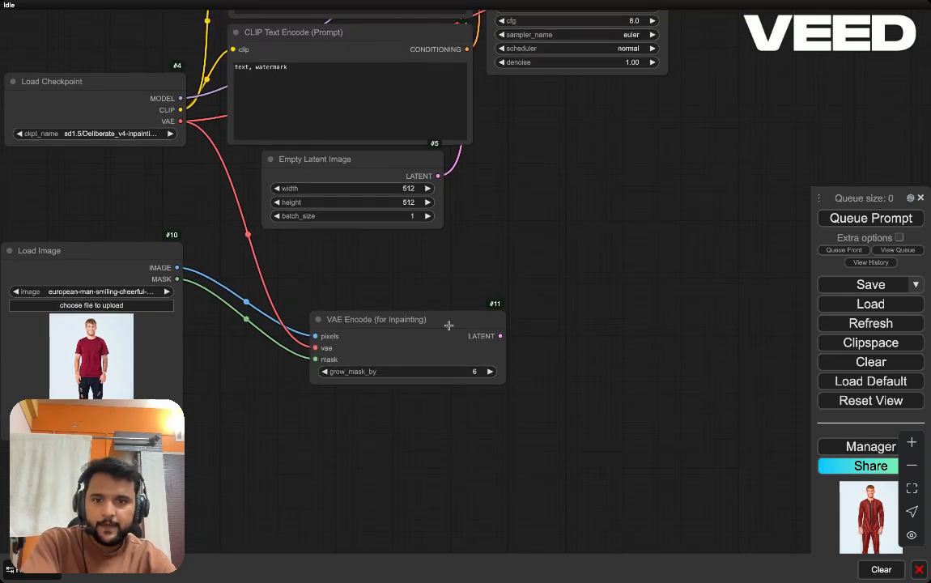
drag(448, 324, 408, 321)
drag(429, 279, 449, 295)
Step: Delete the Empty Latent Image node and connect VAE Encode (for Inpainting)'s LATENT output to KSampler's latent_image input instead
click(426, 183)
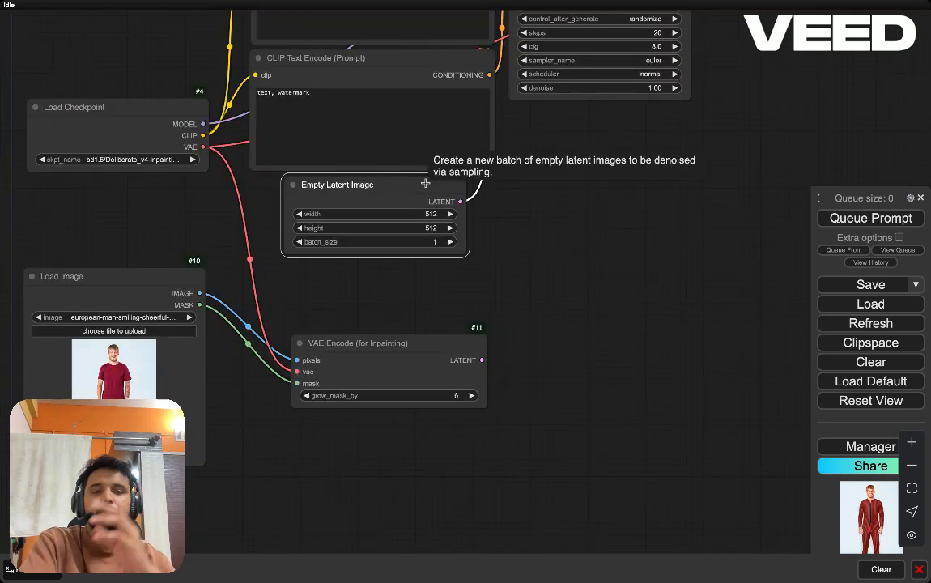
key(Delete)
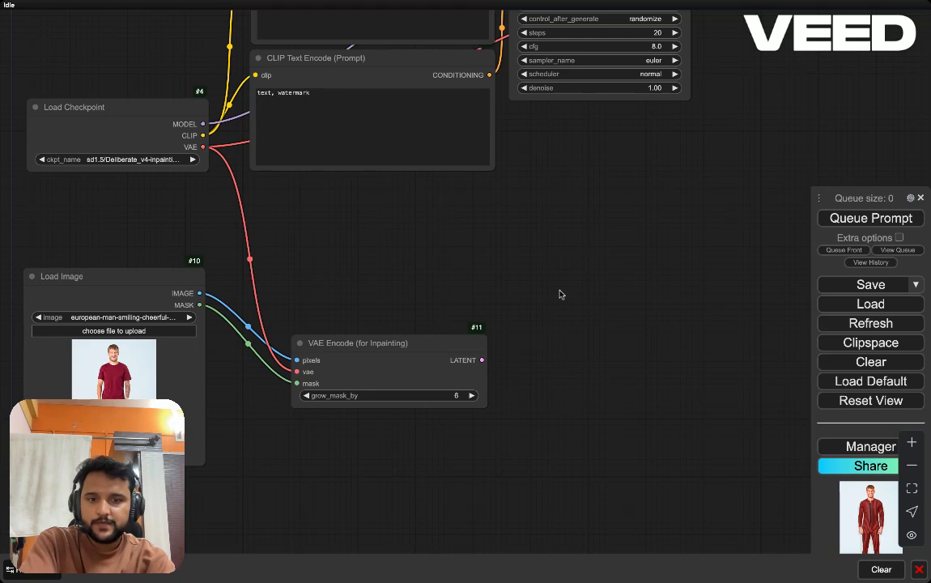
drag(559, 294, 502, 359)
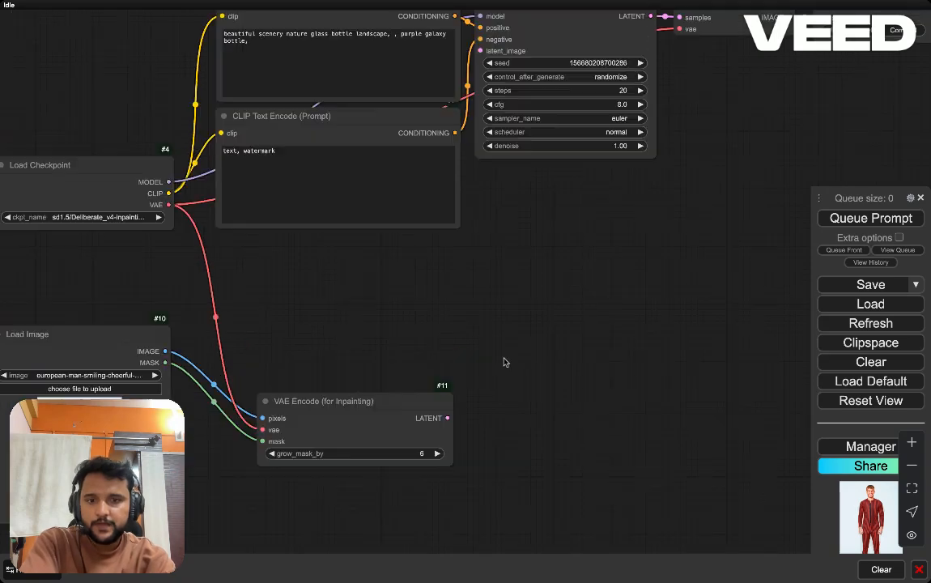
drag(448, 418, 481, 51)
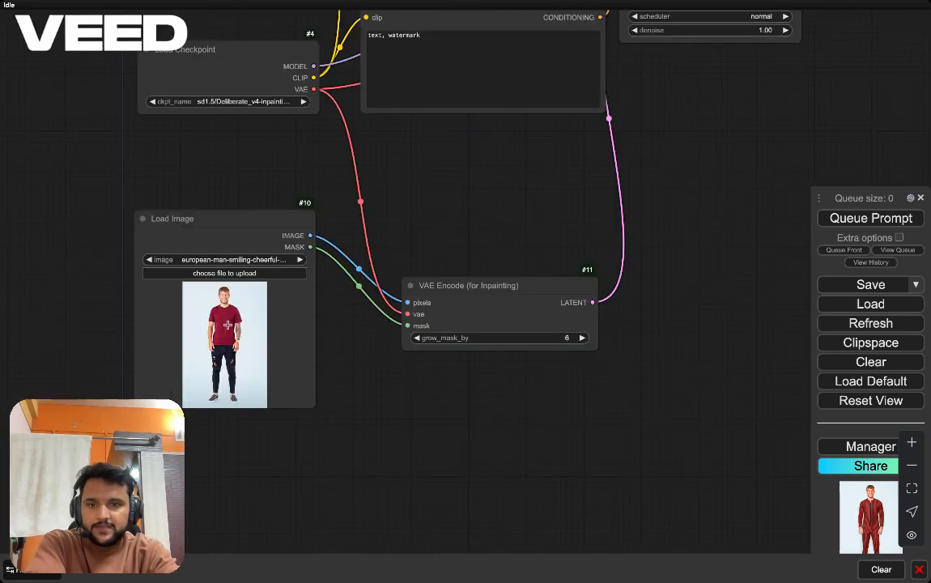
Step: Open the Load Image node's photo in the MaskEditor
scroll(240, 336, up, 3)
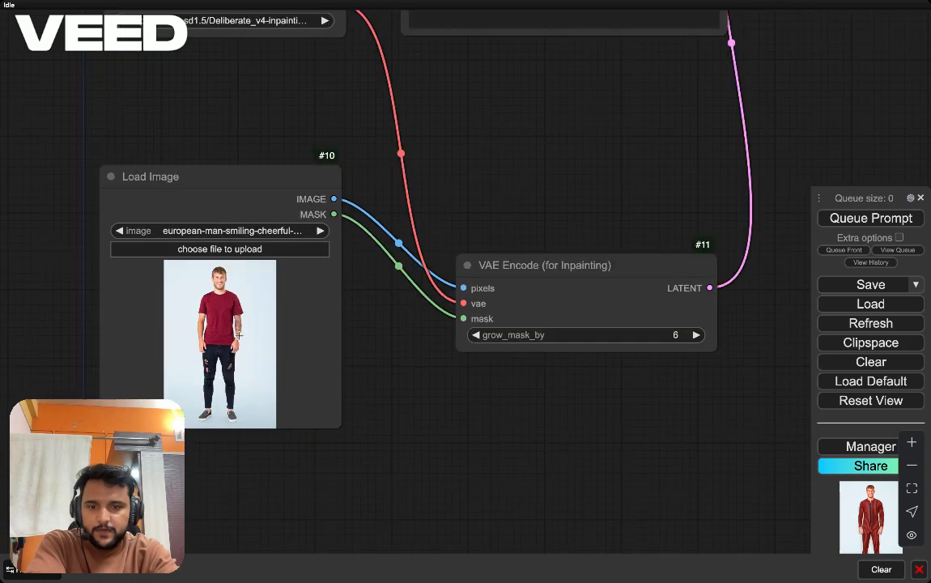
scroll(239, 336, up, 4)
scroll(430, 378, up, 2)
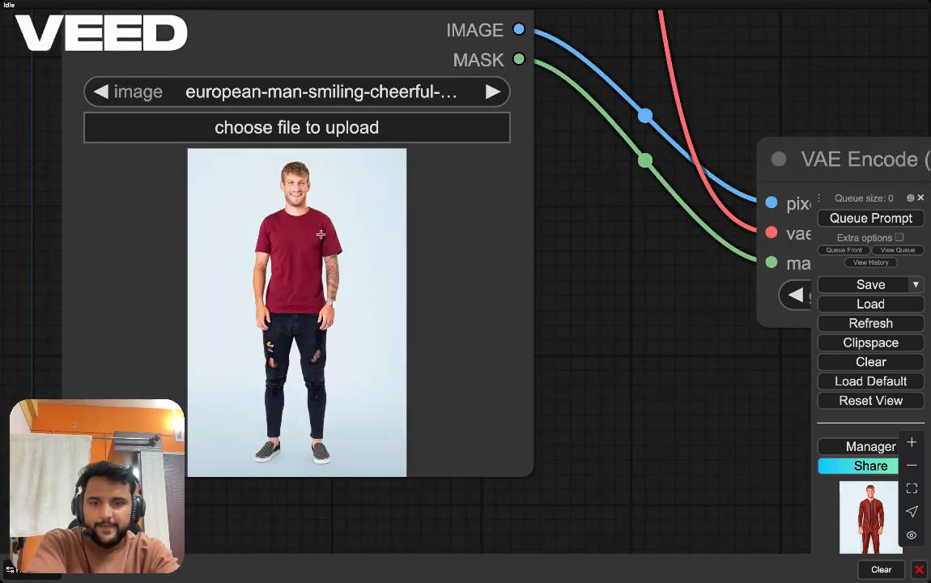
right_click(265, 243)
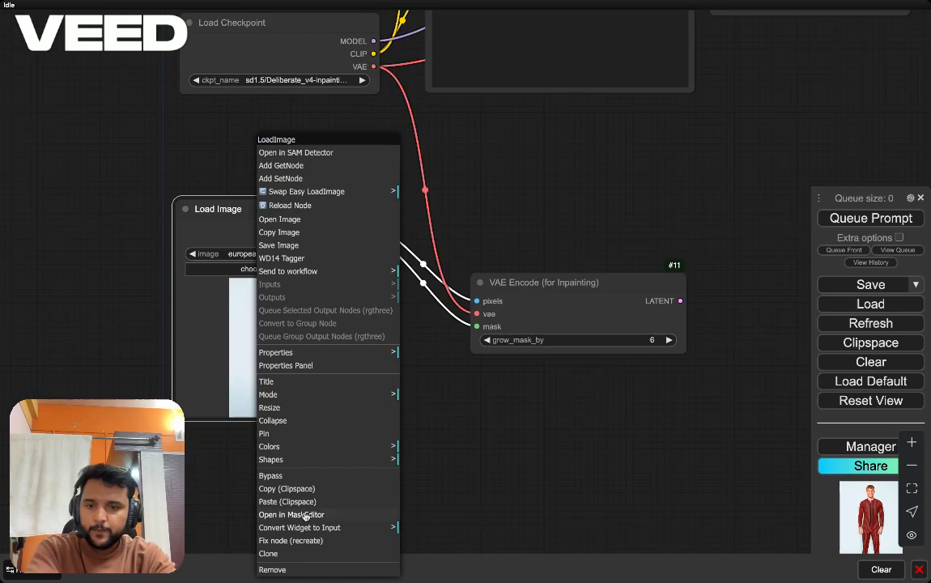
click(275, 516)
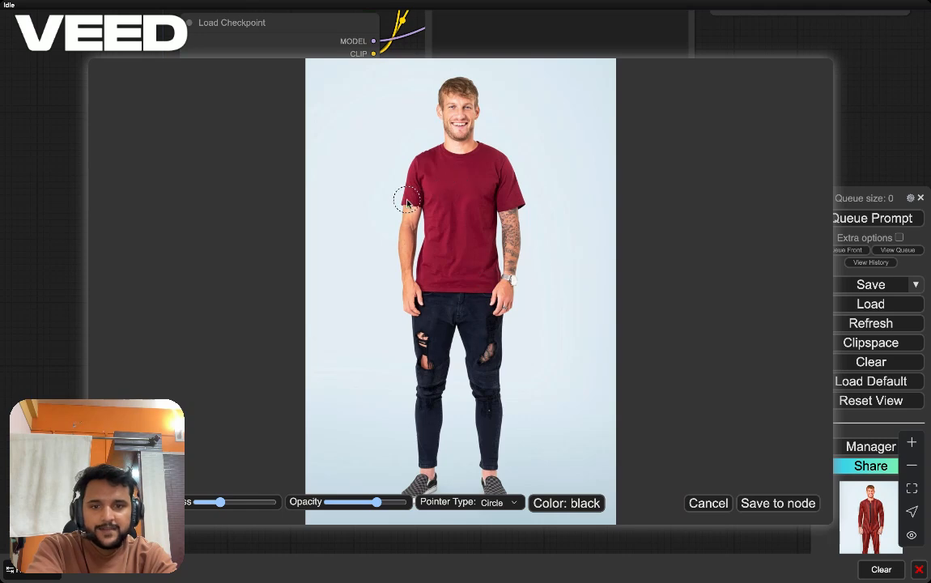
Step: Paint a mask over the man's whole body and clothes from the neckline down to the shoes, and save it to the node
mouse_move(399, 198)
mouse_down()
mouse_move(422, 166)
mouse_move(408, 197)
mouse_move(433, 154)
mouse_move(495, 159)
mouse_move(515, 195)
mouse_move(490, 201)
mouse_move(484, 179)
mouse_move(479, 186)
mouse_move(458, 173)
mouse_move(441, 194)
mouse_move(456, 186)
mouse_move(456, 198)
mouse_move(419, 222)
mouse_move(484, 212)
mouse_move(497, 289)
mouse_move(423, 291)
mouse_move(433, 241)
mouse_move(440, 269)
mouse_move(444, 240)
mouse_move(446, 275)
mouse_move(474, 266)
mouse_move(482, 237)
mouse_up()
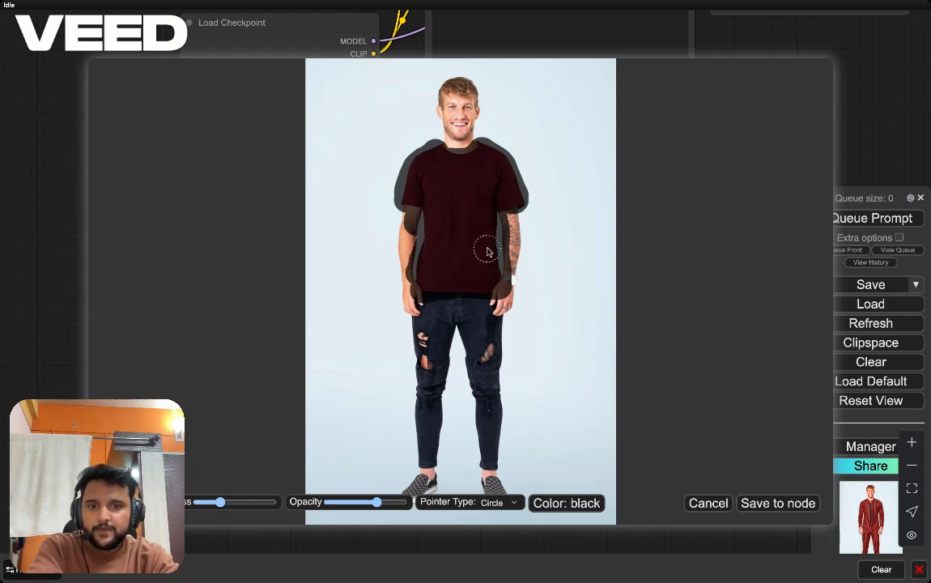
mouse_move(426, 203)
mouse_down()
mouse_move(412, 226)
mouse_move(411, 210)
mouse_move(403, 255)
mouse_move(420, 314)
mouse_move(465, 302)
mouse_move(508, 305)
mouse_move(519, 263)
mouse_move(511, 203)
mouse_move(520, 272)
mouse_move(503, 317)
mouse_move(488, 311)
mouse_move(479, 333)
mouse_move(457, 316)
mouse_move(436, 318)
mouse_move(433, 326)
mouse_move(451, 318)
mouse_move(431, 372)
mouse_move(415, 329)
mouse_move(436, 327)
mouse_move(429, 367)
mouse_move(442, 334)
mouse_move(439, 379)
mouse_move(445, 323)
mouse_move(452, 338)
mouse_move(461, 325)
mouse_move(480, 373)
mouse_move(484, 342)
mouse_move(485, 358)
mouse_move(503, 362)
mouse_move(502, 377)
mouse_move(494, 347)
mouse_move(492, 412)
mouse_move(479, 387)
mouse_move(479, 459)
mouse_up()
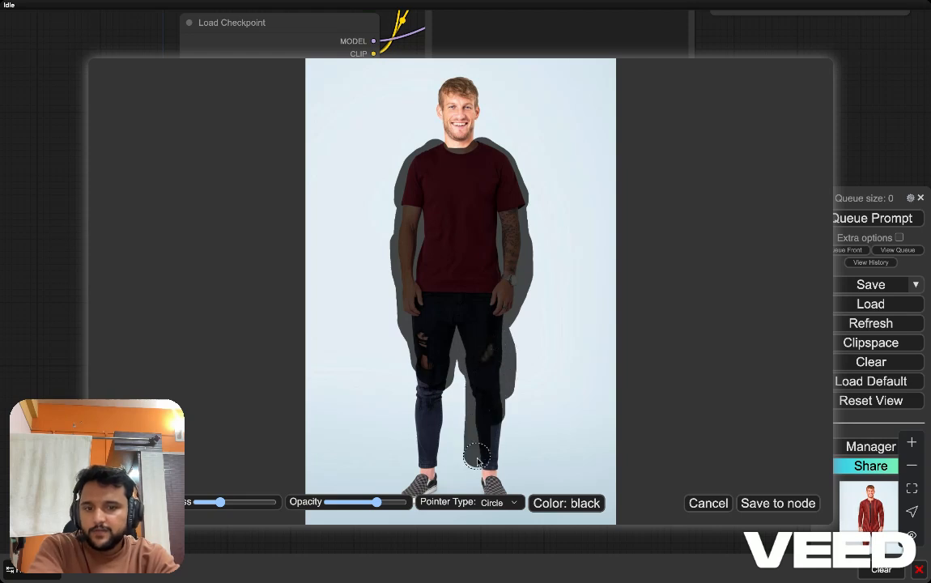
drag(498, 504, 507, 513)
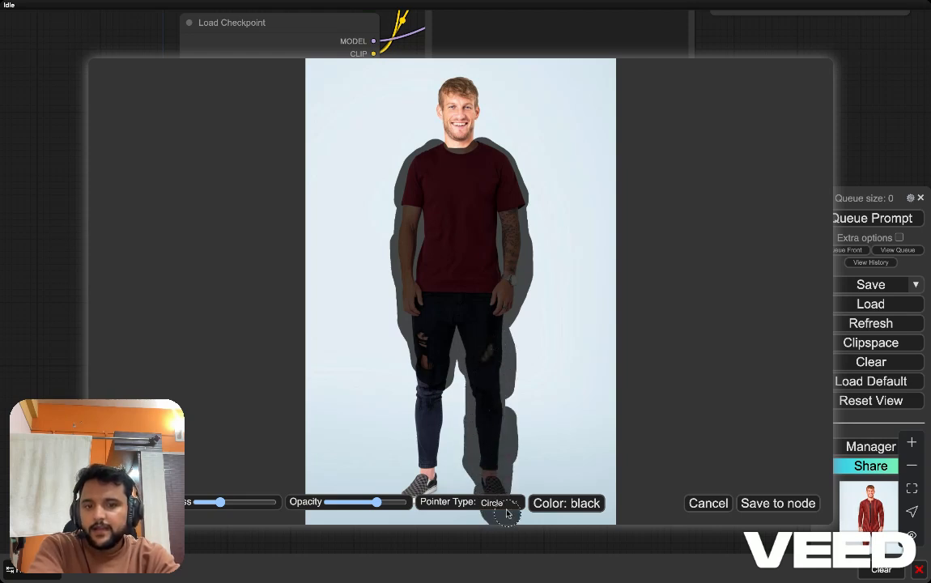
mouse_move(434, 488)
mouse_down()
mouse_move(430, 368)
mouse_move(435, 424)
mouse_up()
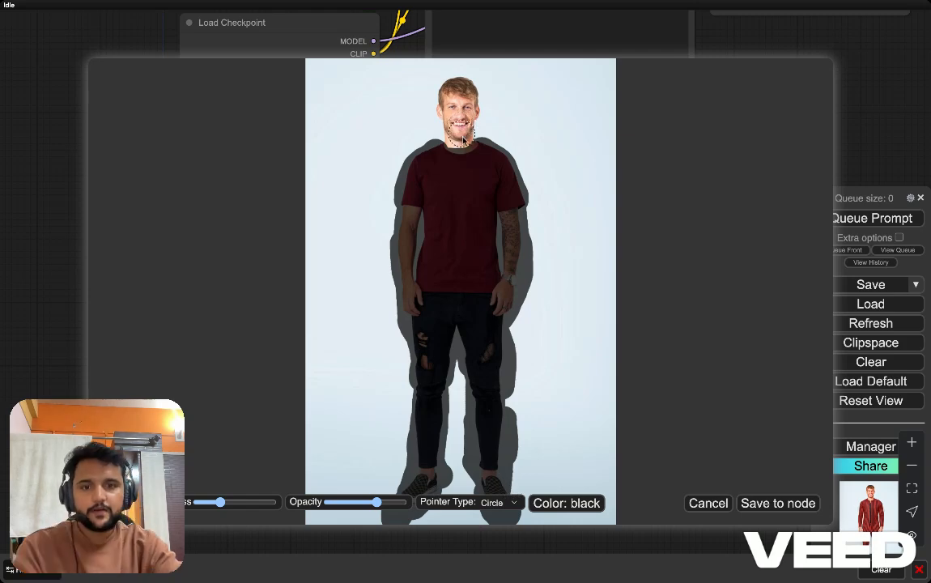
click(801, 503)
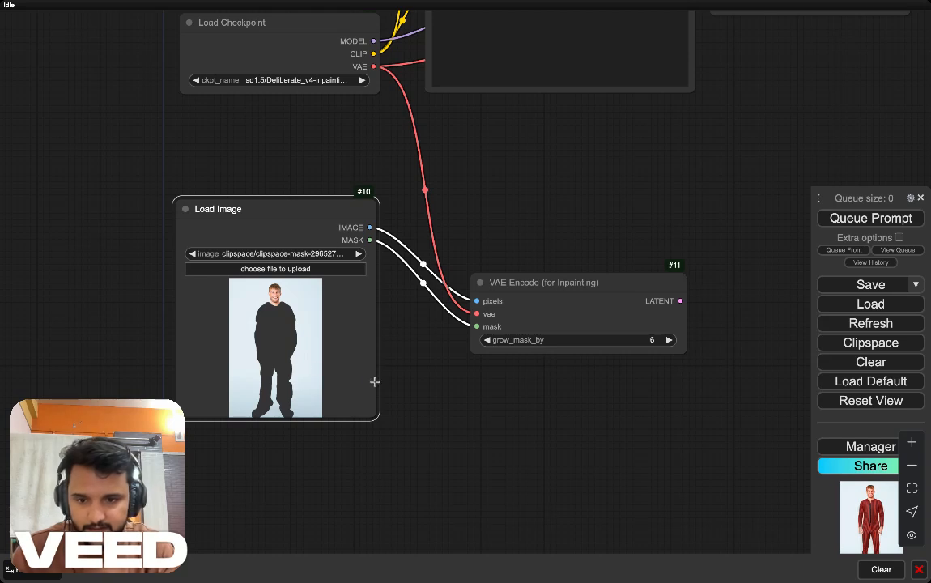
Step: Move the VAE Encode (for Inpainting) node slightly up and connect its LATENT output to KSampler's latent_image input
drag(446, 409, 315, 445)
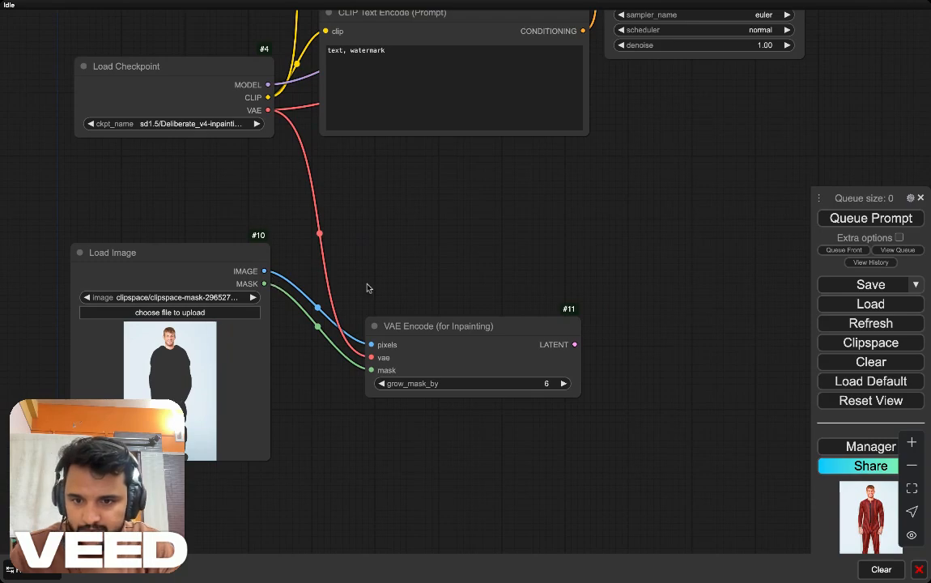
drag(438, 322, 439, 294)
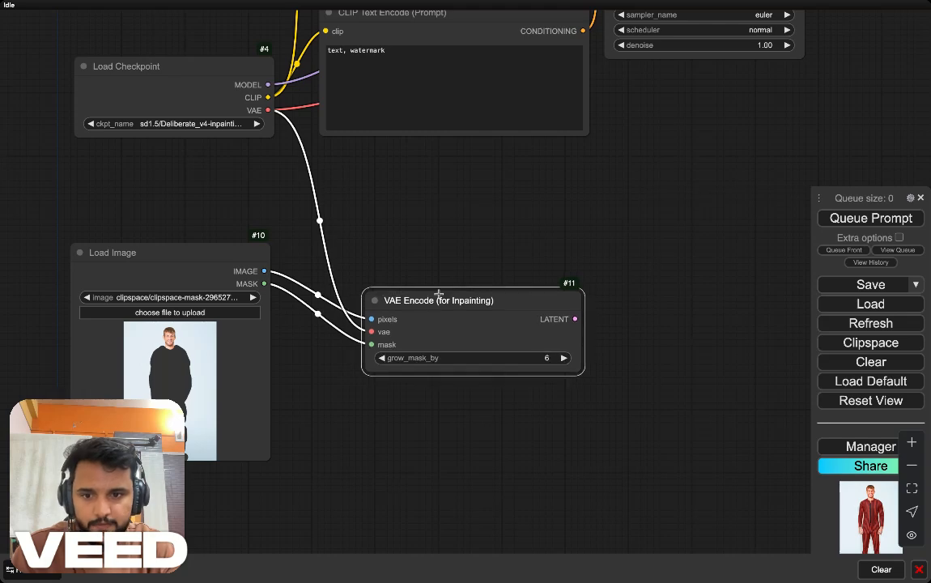
drag(438, 249, 341, 239)
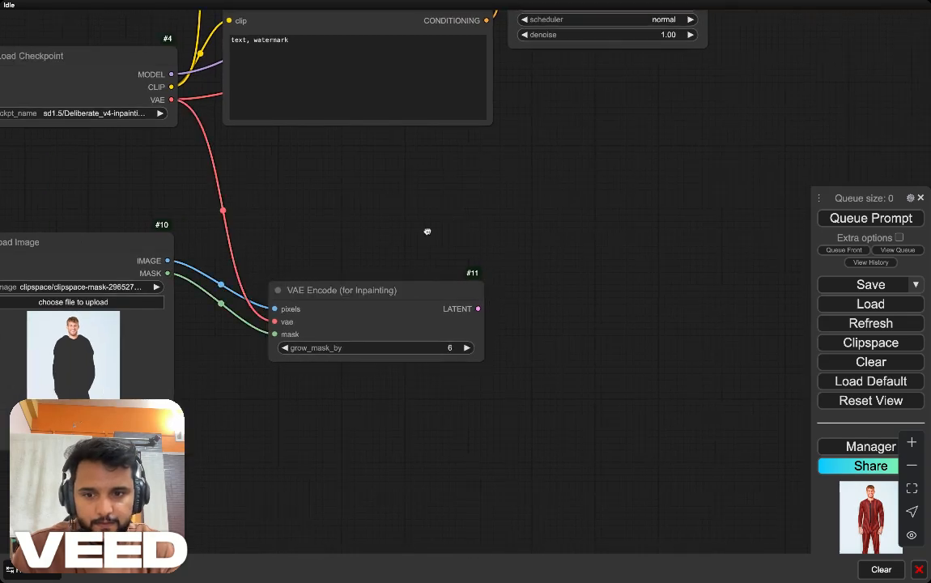
drag(428, 231, 421, 314)
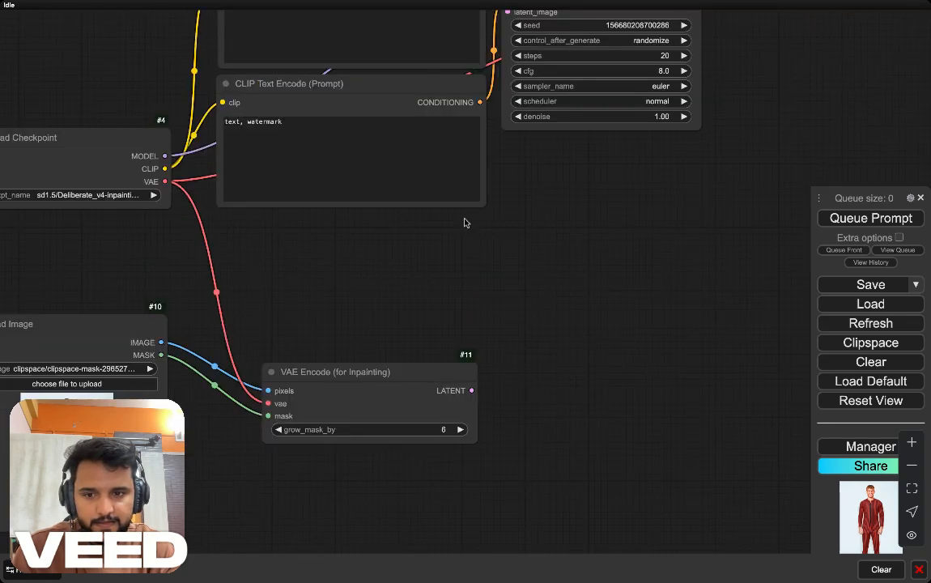
drag(304, 255, 280, 269)
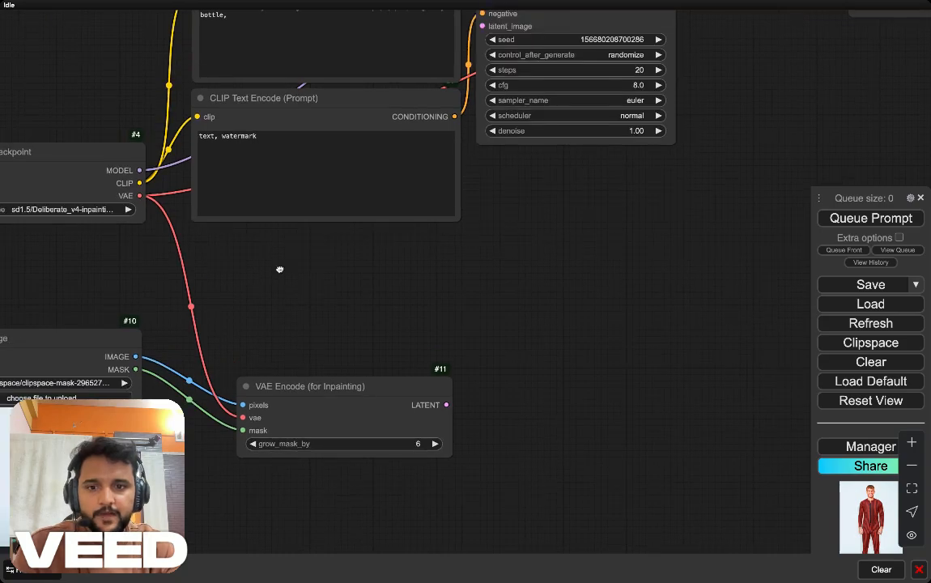
drag(279, 270, 274, 304)
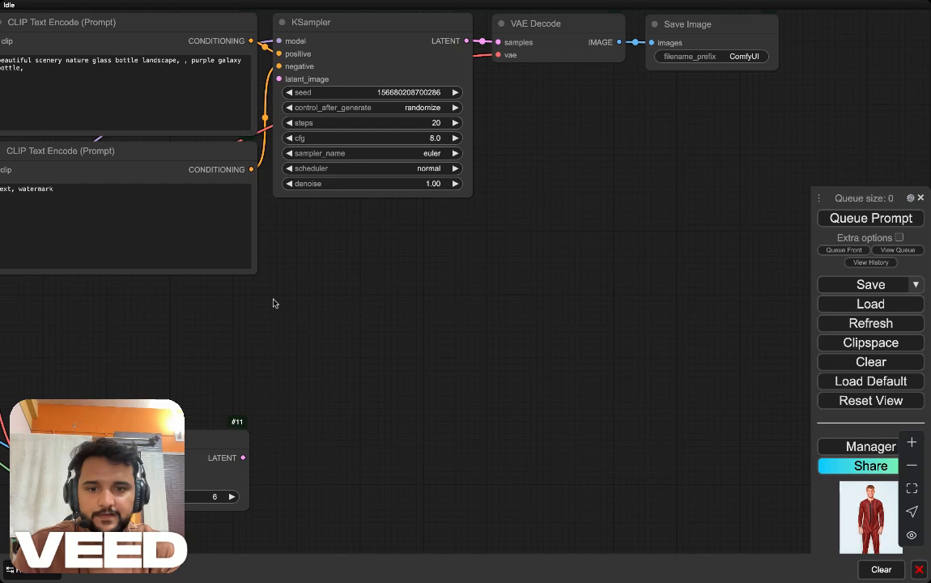
scroll(273, 303, down, 1)
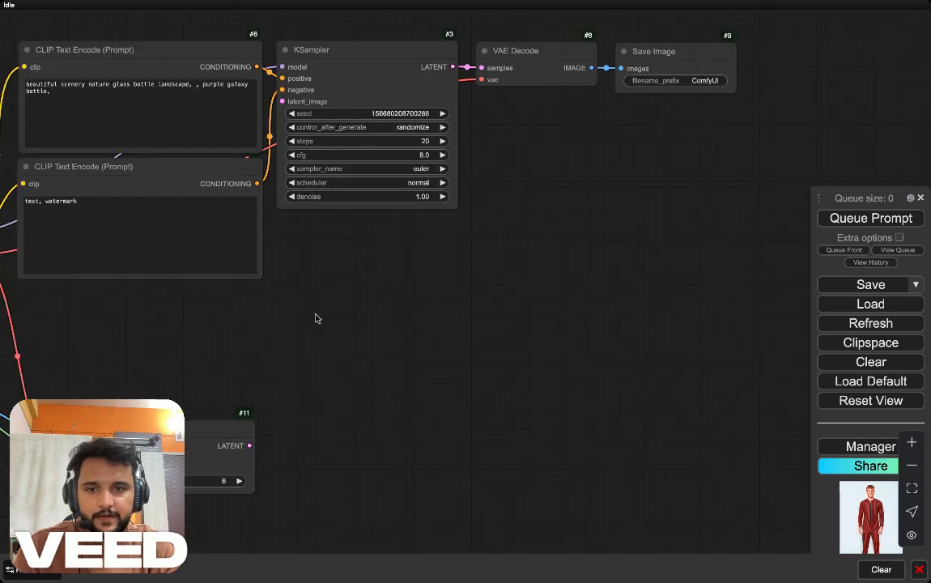
drag(249, 444, 294, 112)
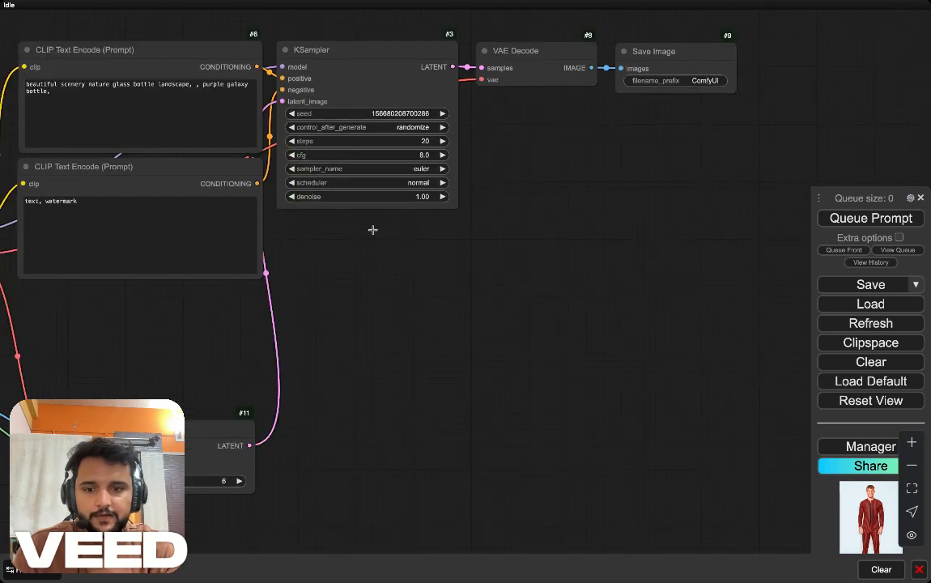
Step: Replace the positive prompt in the upper CLIP Text Encode node with "realistic, blue suit"
drag(372, 230, 470, 230)
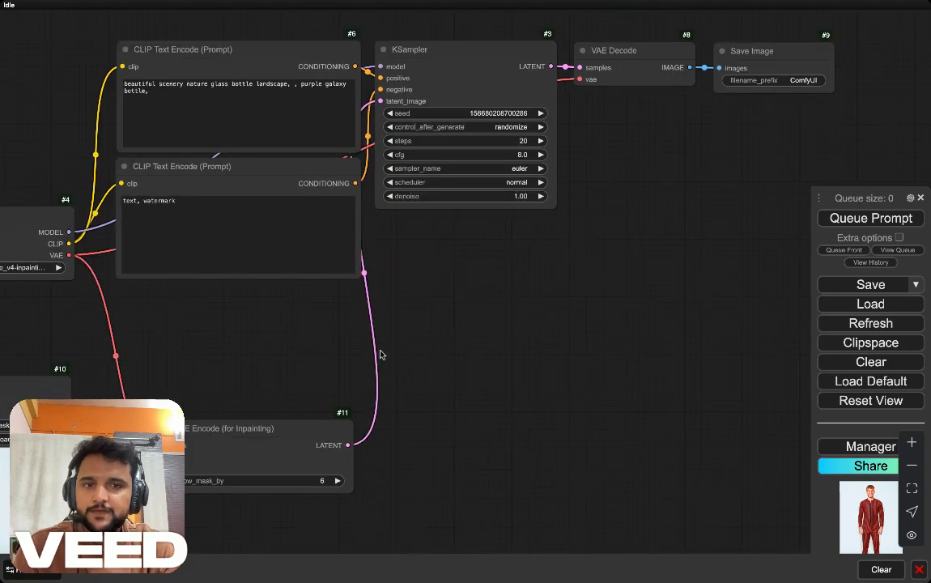
drag(382, 355, 338, 316)
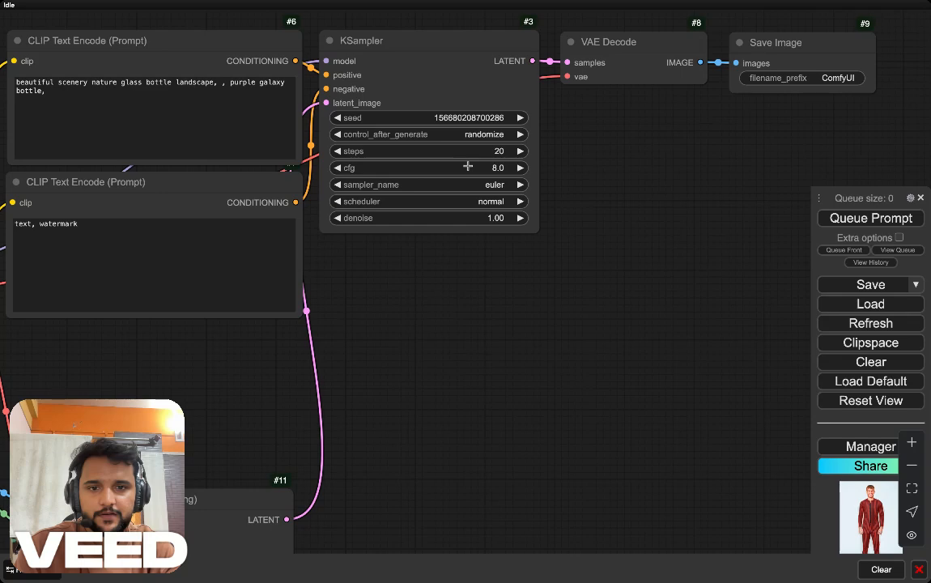
scroll(468, 166, down, 4)
drag(616, 311, 669, 272)
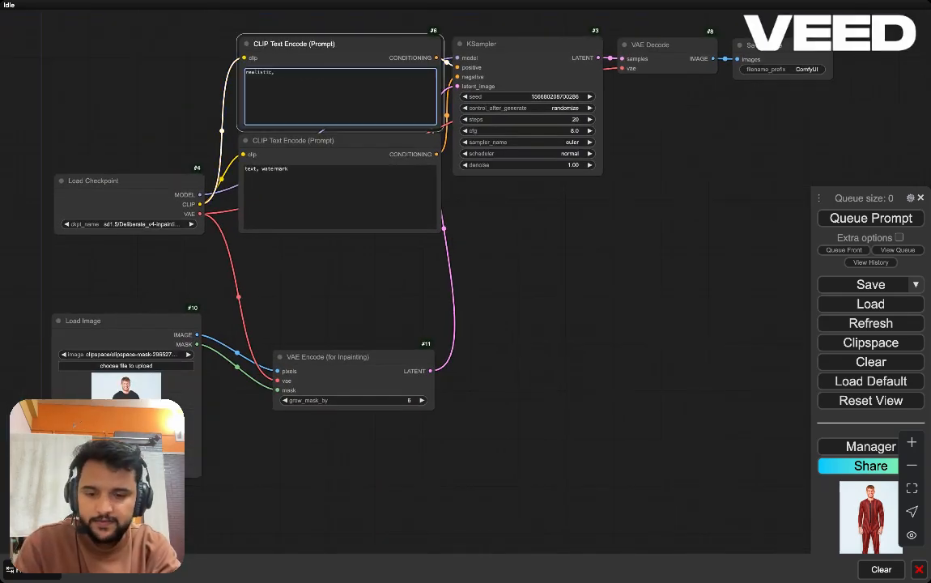
text(blue suit)
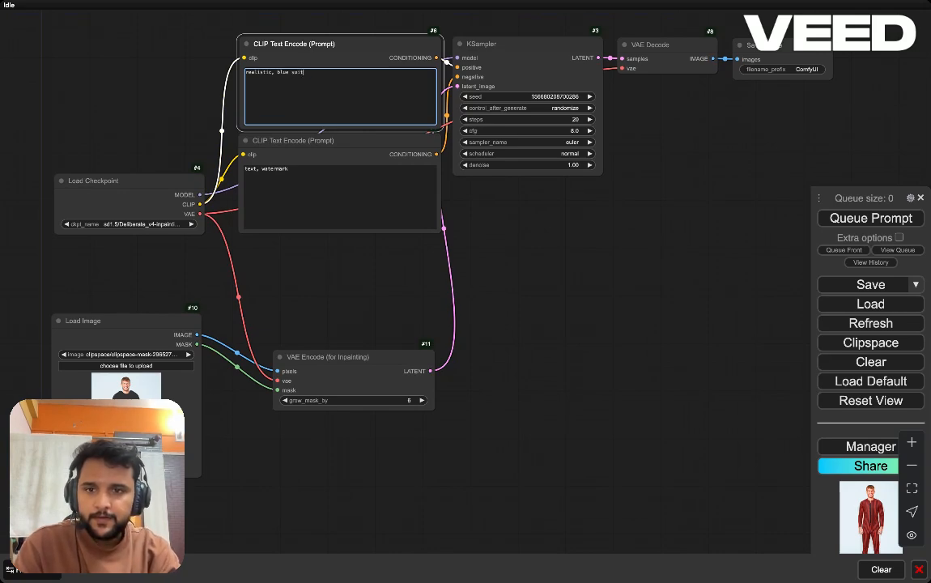
Step: Queue the prompt to generate the inpainted image
key(ctrl+Return)
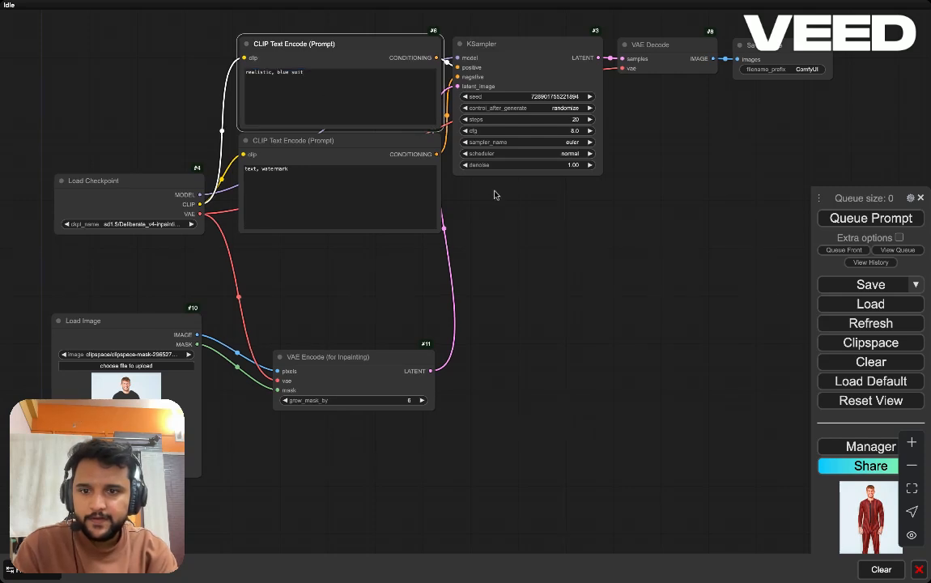
drag(496, 195, 503, 175)
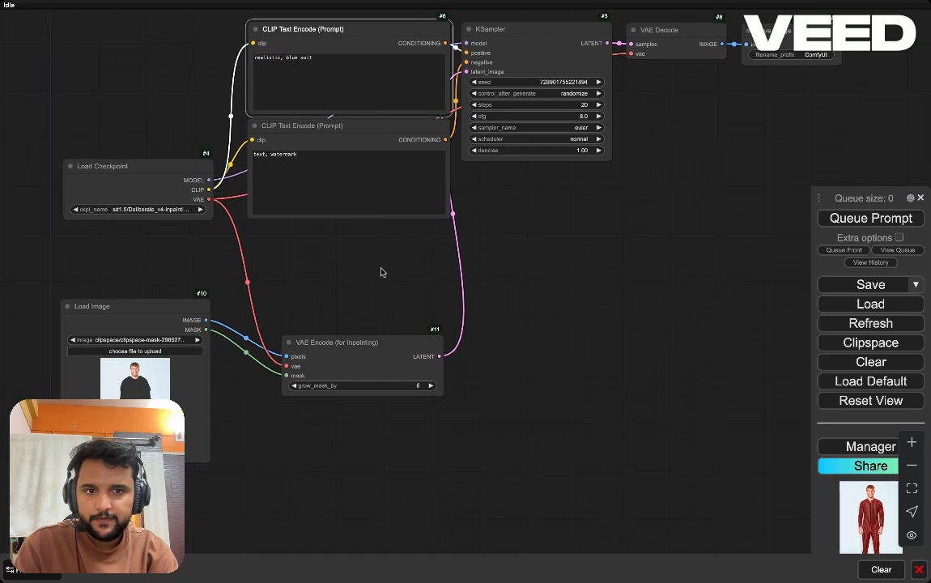
drag(382, 272, 381, 263)
drag(729, 229, 728, 266)
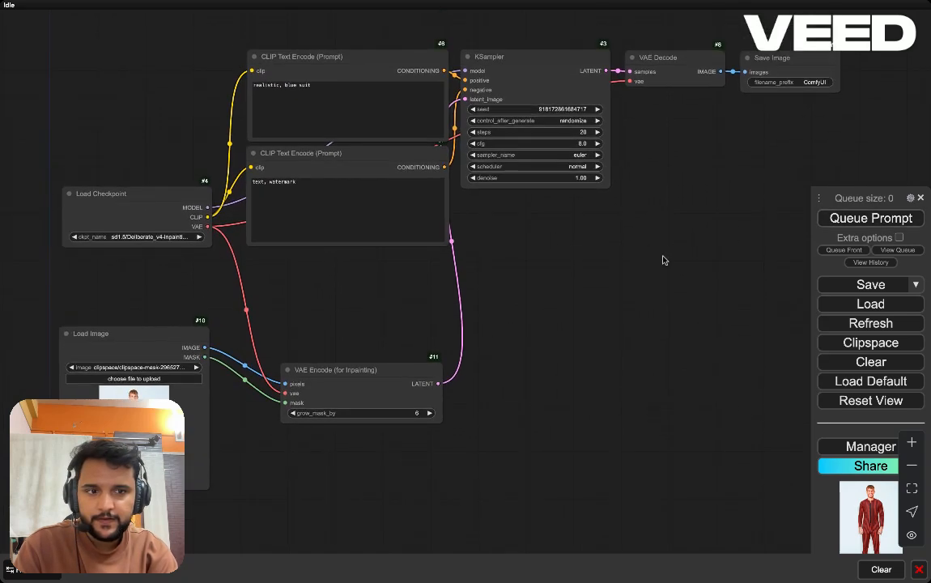
click(821, 217)
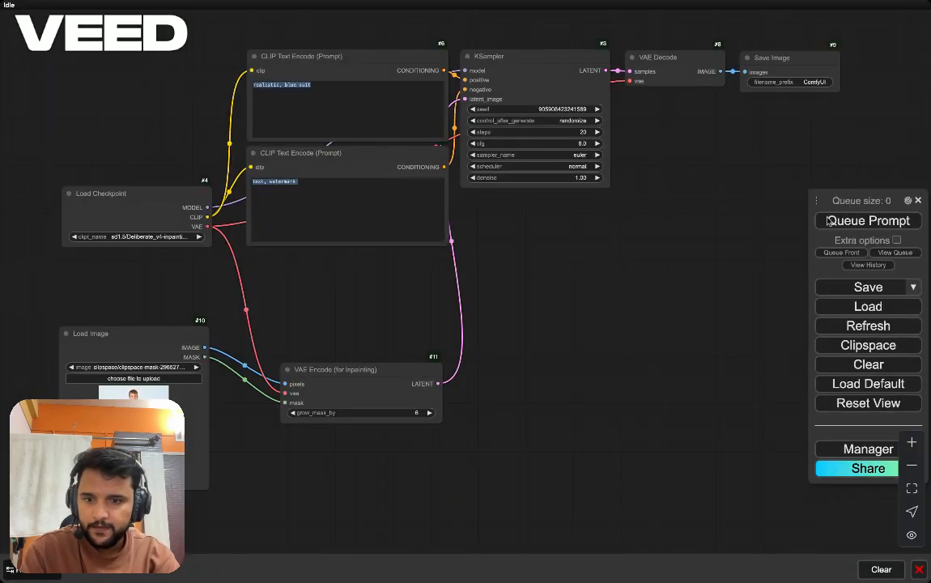
Step: Add an Image Comparer (rgthree) node below Save Image, with VAE Decode's IMAGE output connected to its image_a input
drag(699, 247, 696, 248)
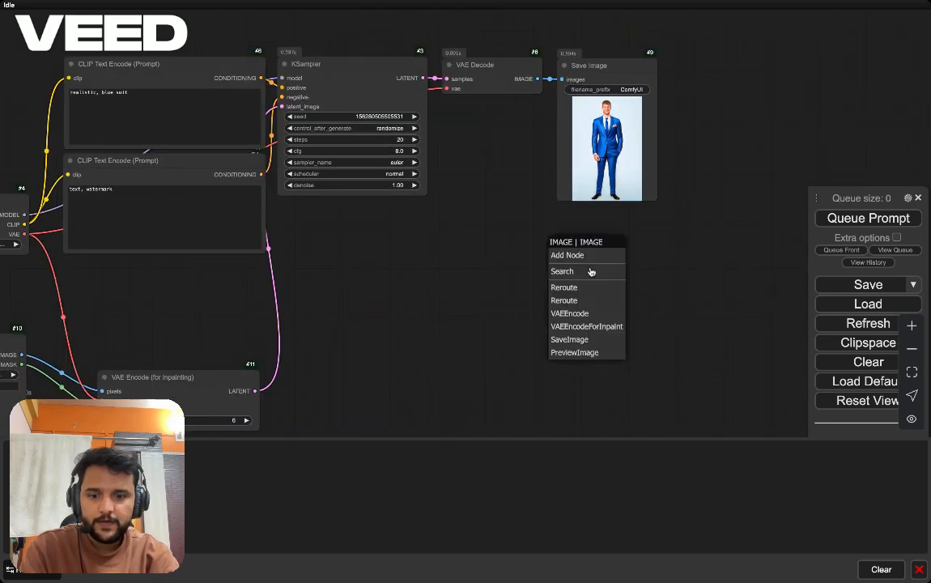
click(591, 272)
text(compa)
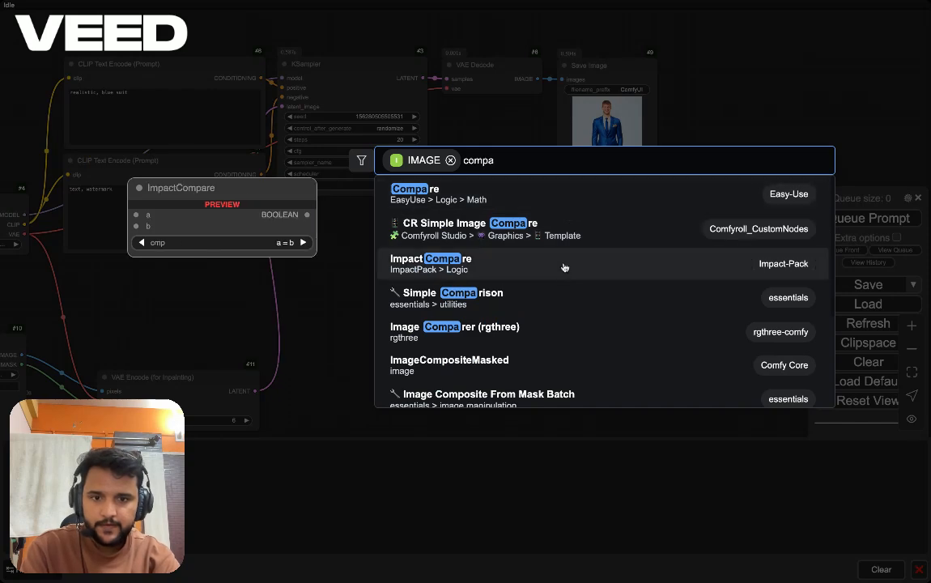
key(ctrl+a)
text(impa)
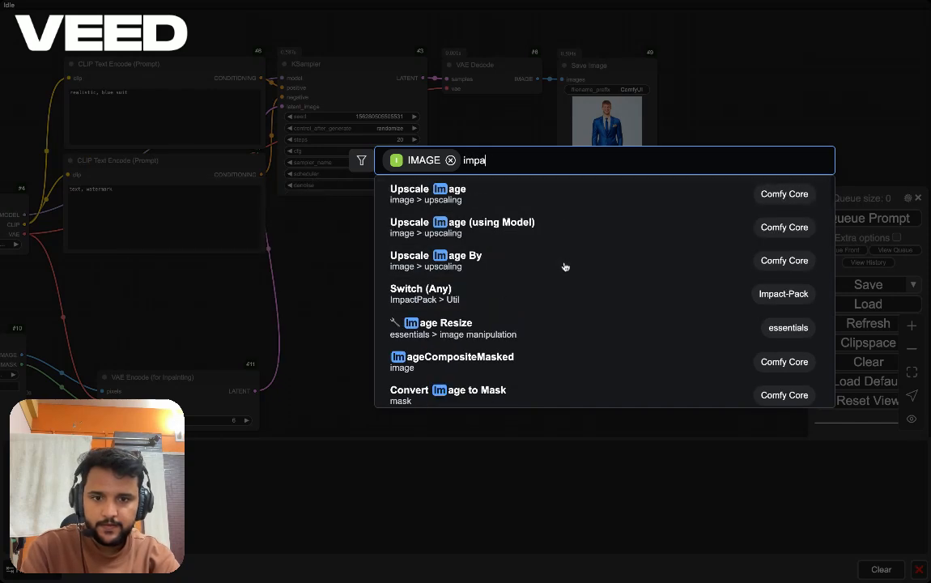
text(ge)
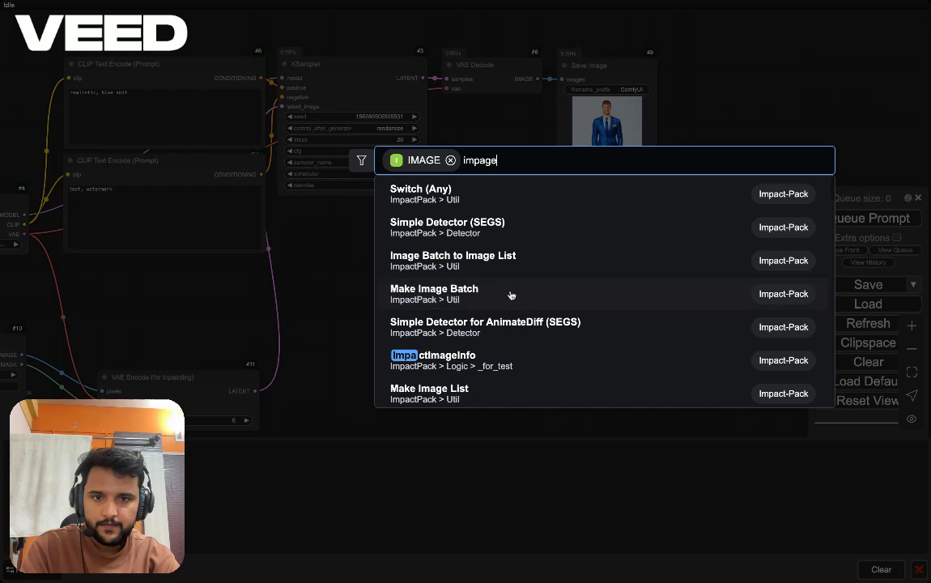
key(ctrl+a)
text(comp)
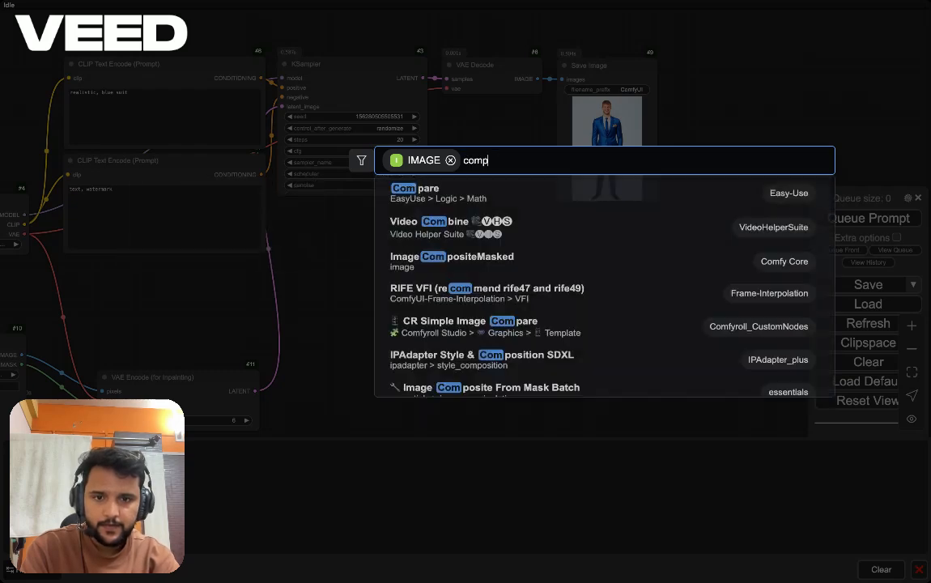
text(are)
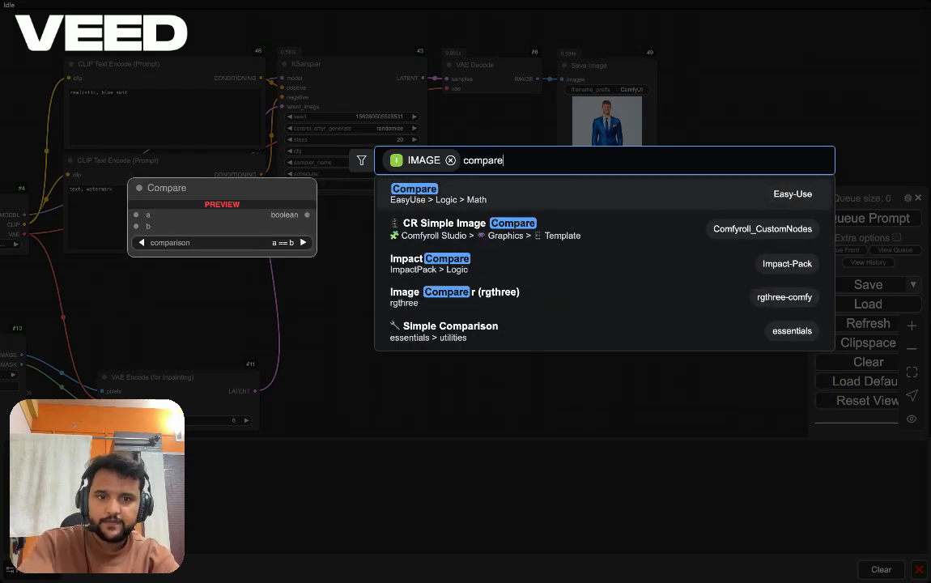
click(455, 302)
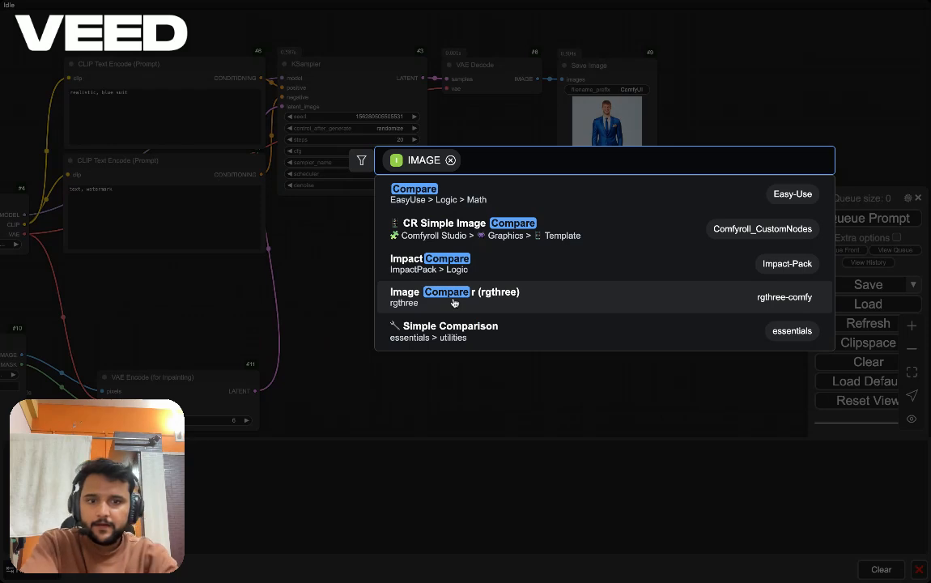
click(455, 298)
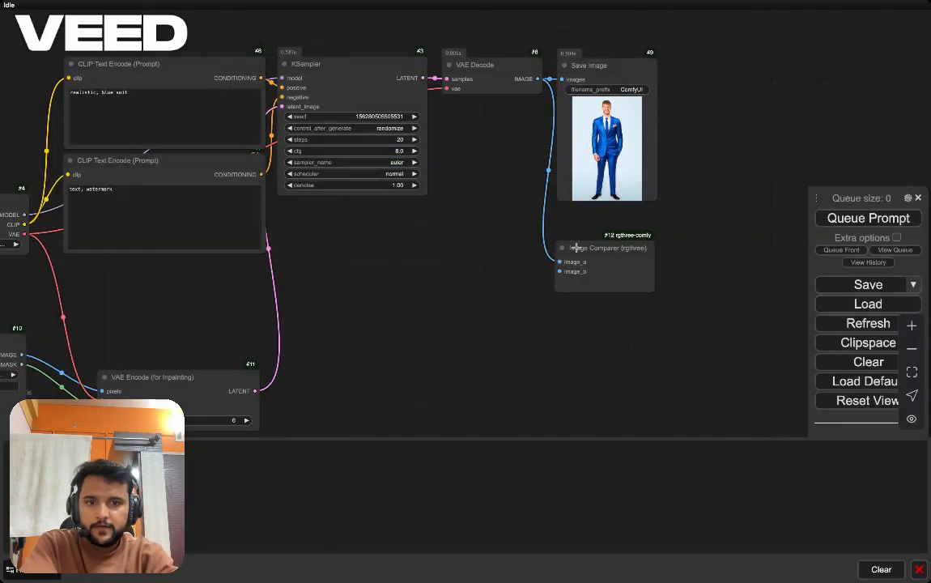
Step: Connect Load Image's IMAGE output to the image_b input of the Image Comparer node
drag(94, 350, 641, 266)
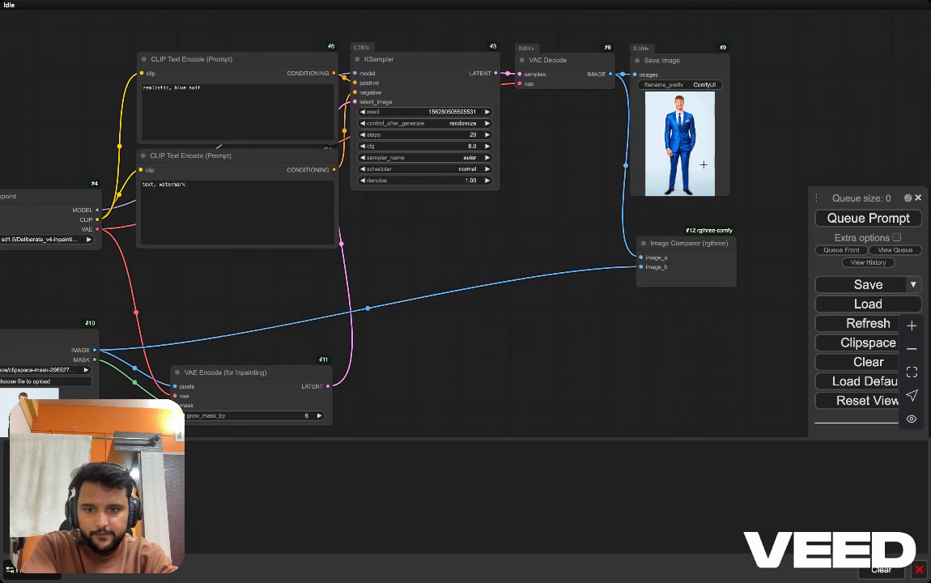
scroll(704, 164, up, 2)
drag(532, 284, 539, 175)
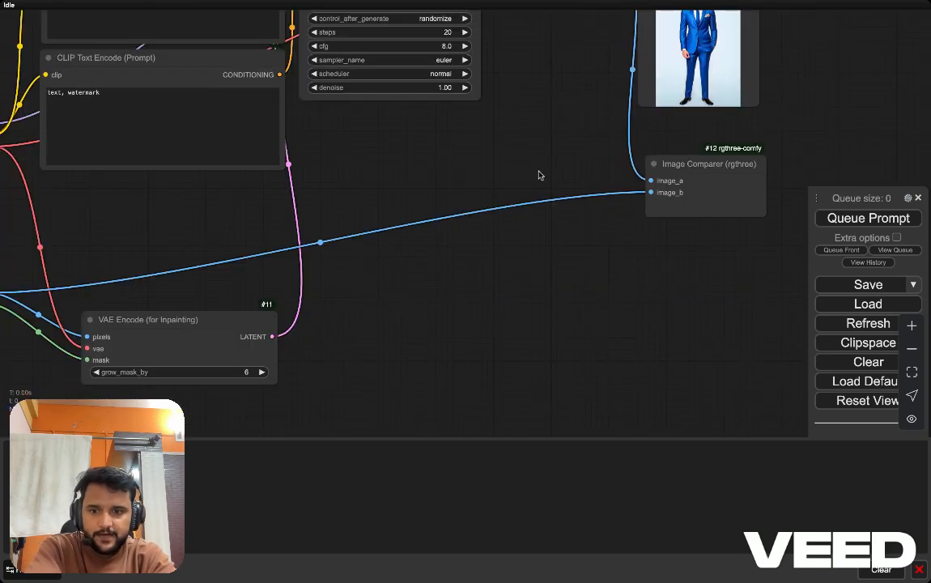
Step: Queue the prompt to feed the generated suit image and the original photo into the Image Comparer node
scroll(557, 355, down, 2)
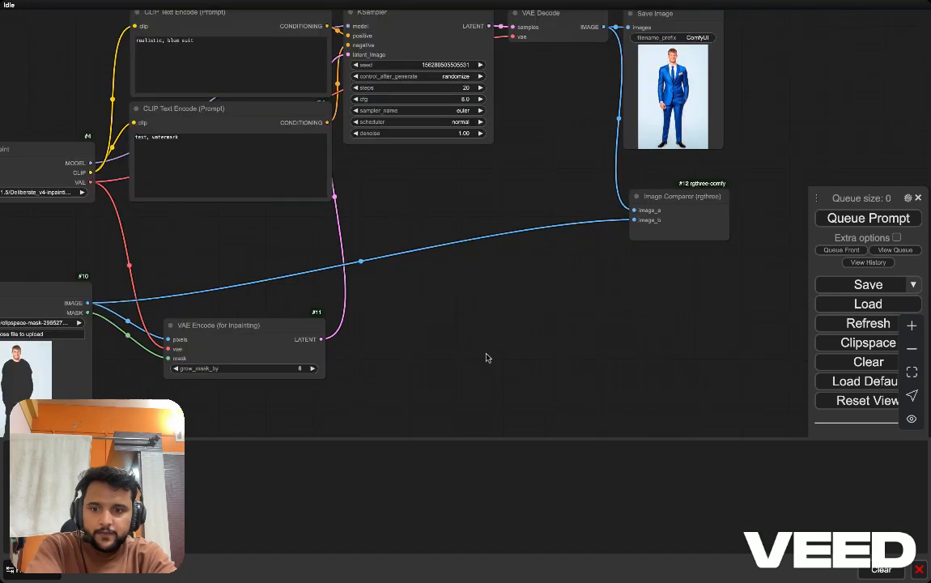
scroll(485, 357, down, 1)
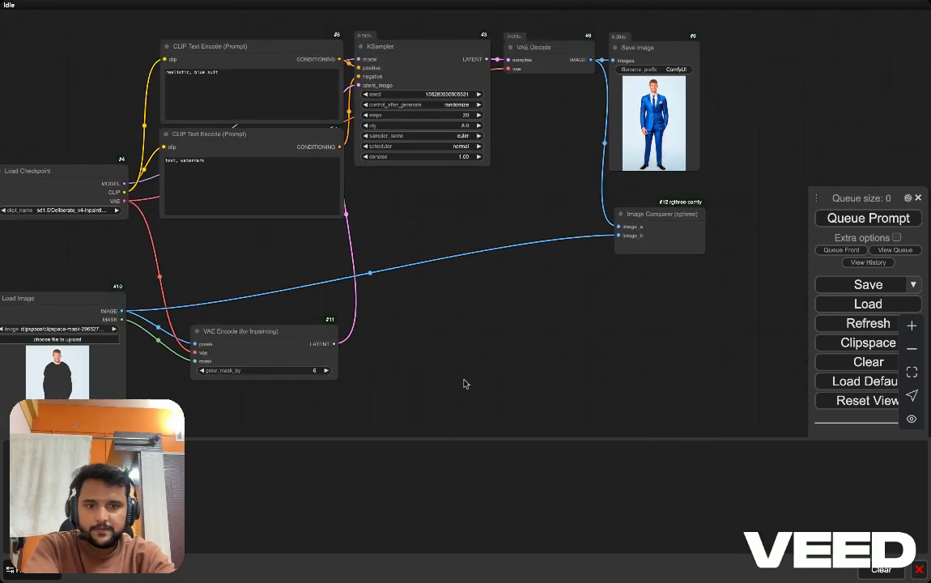
scroll(462, 374, down, 1)
drag(459, 368, 553, 339)
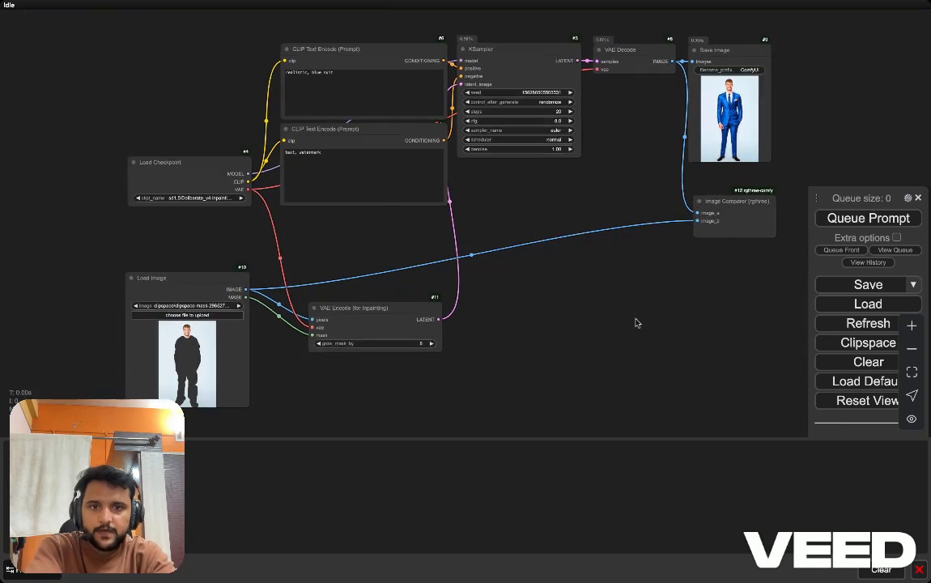
key(ctrl+Return)
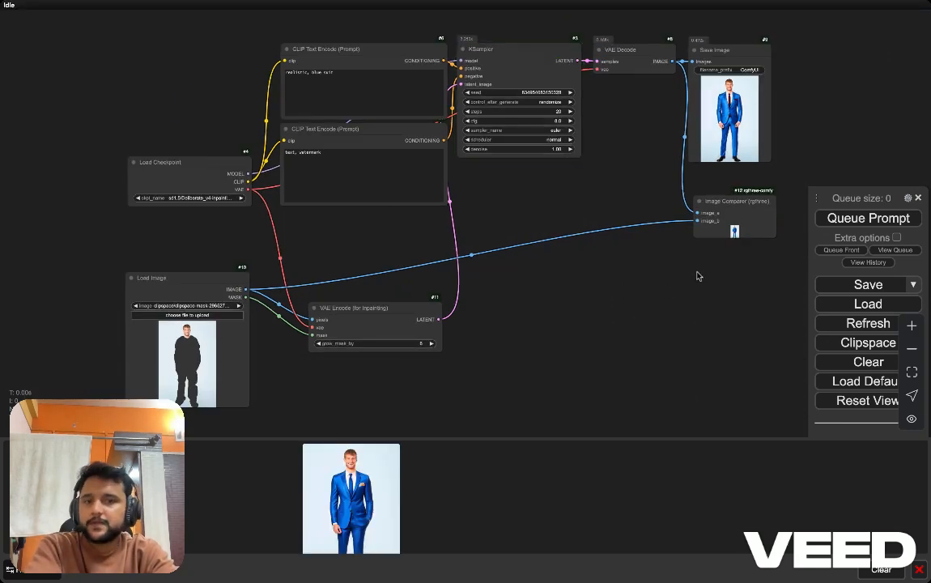
Step: Queue another generation and compare its suit image with the original photo in the Image Comparer node
scroll(699, 276, up, 12)
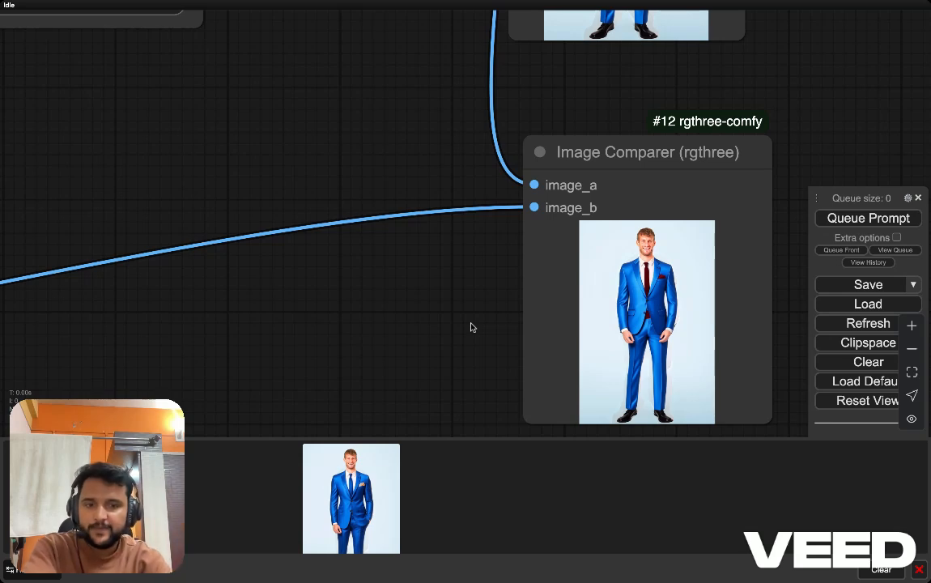
key(ctrl+Return)
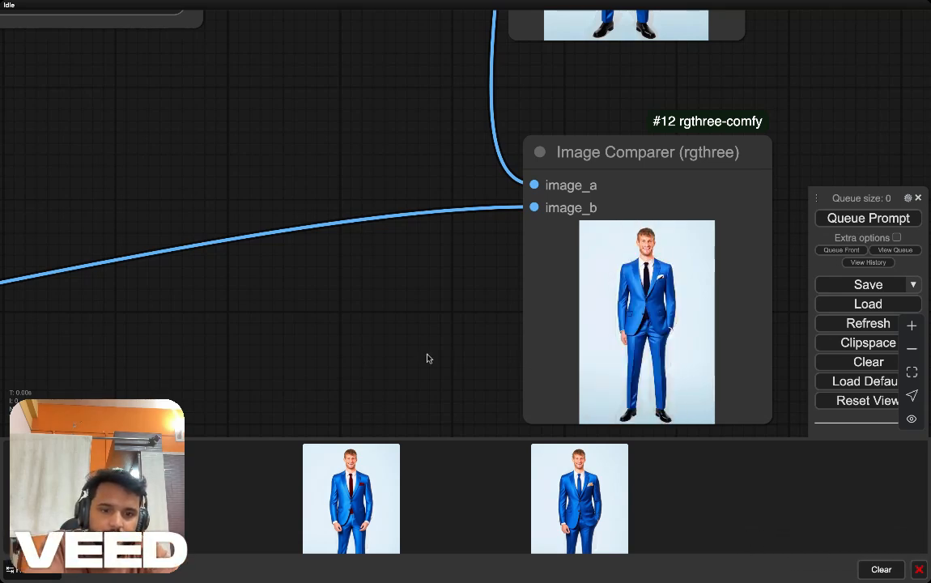
scroll(426, 356, down, 2)
scroll(632, 346, up, 1)
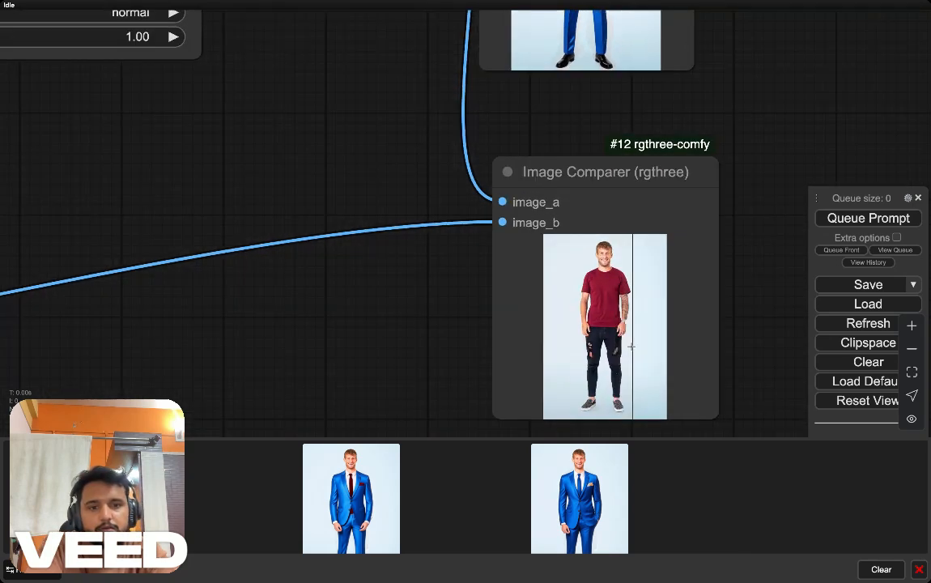
scroll(632, 347, up, 1)
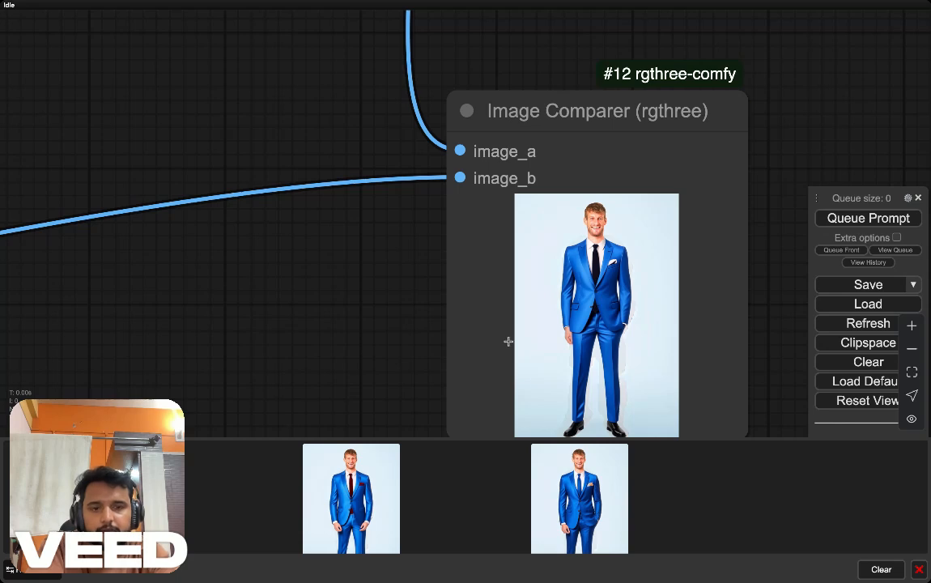
Step: Add an Apply ControlNet node in the empty canvas area below the Image Comparer node
scroll(508, 341, down, 4)
scroll(523, 342, down, 5)
drag(307, 379, 478, 327)
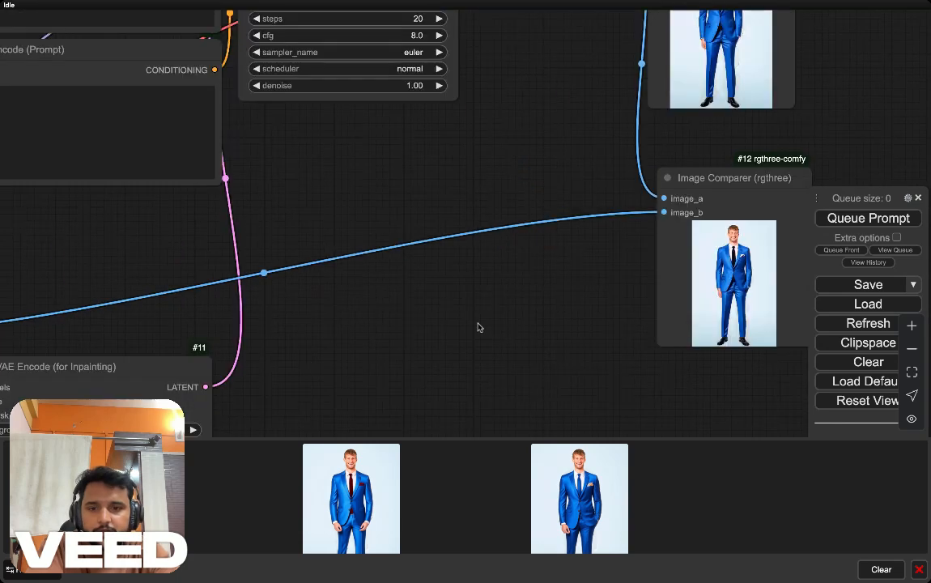
scroll(477, 327, down, 4)
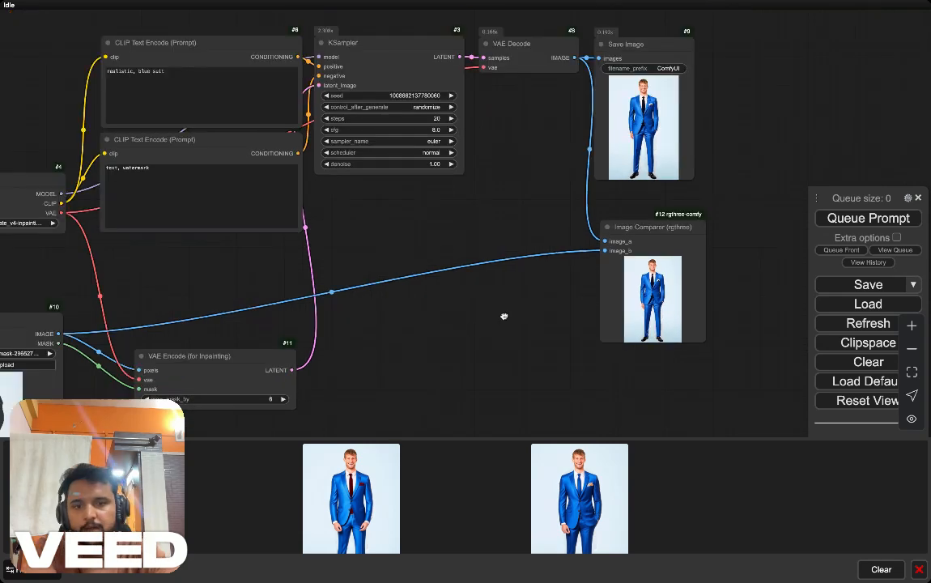
drag(421, 385, 562, 279)
double_click(562, 278)
text(contro)
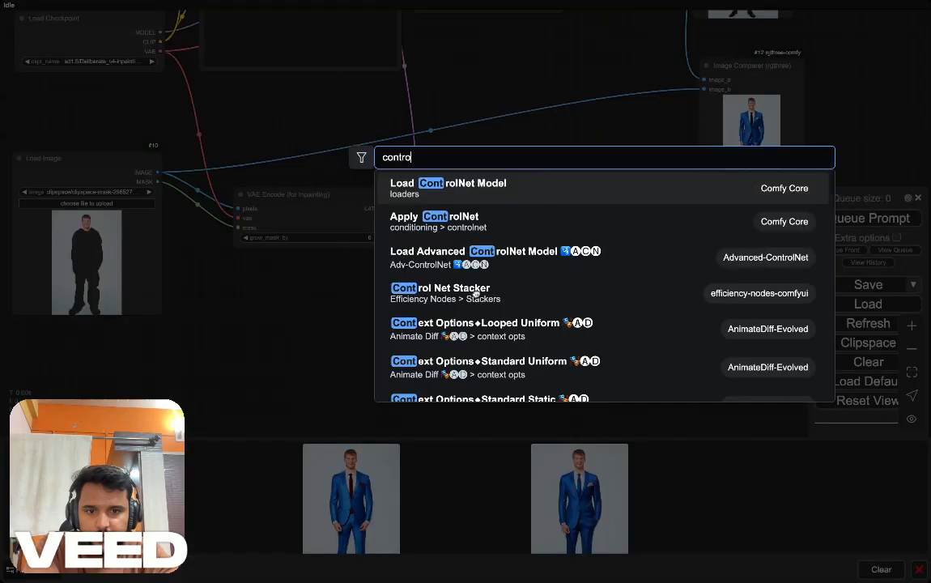
click(510, 222)
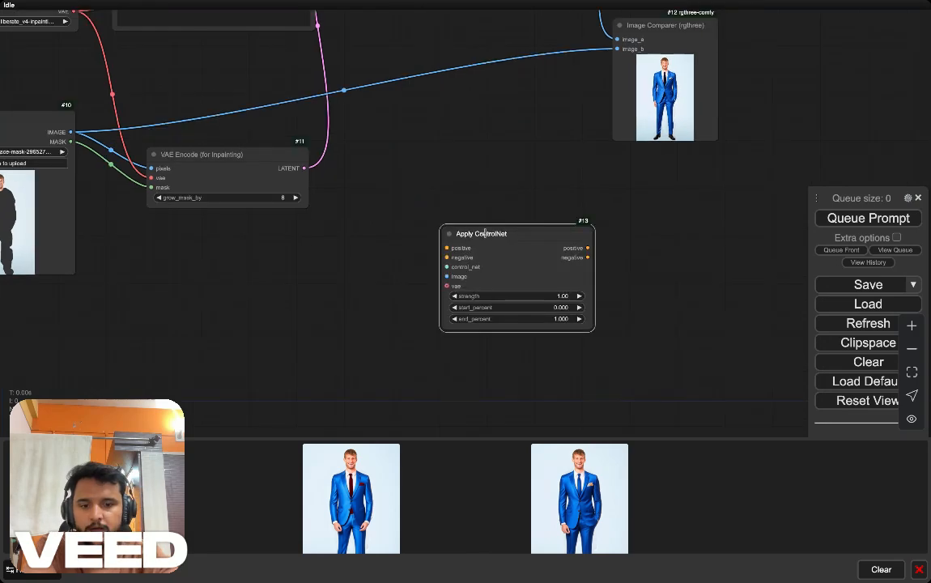
Step: Add a Load ControlNet Model node and connect its CONTROL_NET output to the control_net input of Apply ControlNet
double_click(392, 274)
text(load con)
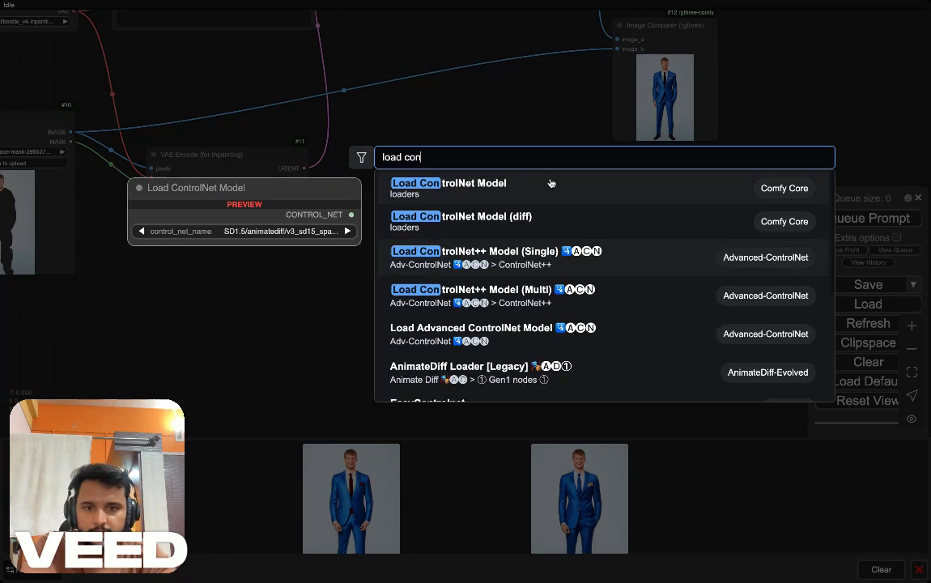
key(Return)
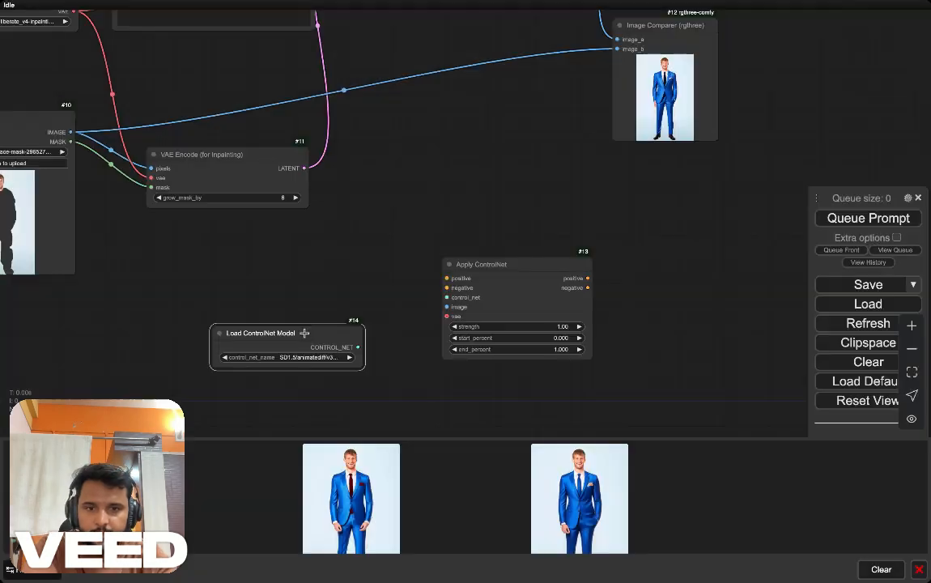
drag(369, 334, 447, 297)
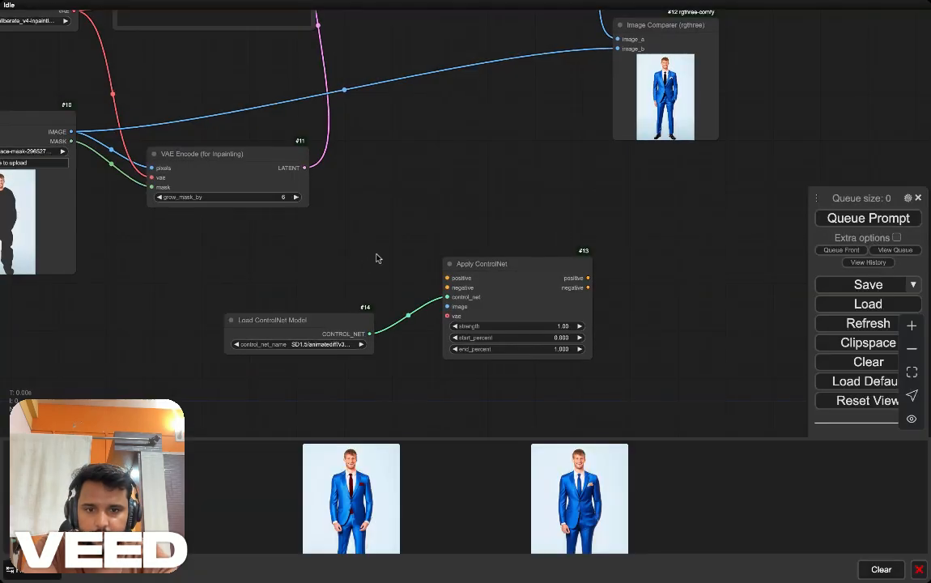
Step: Add an OpenPose Pose node below Load Image and feed its image input from Load Image's IMAGE output
double_click(376, 258)
text(open)
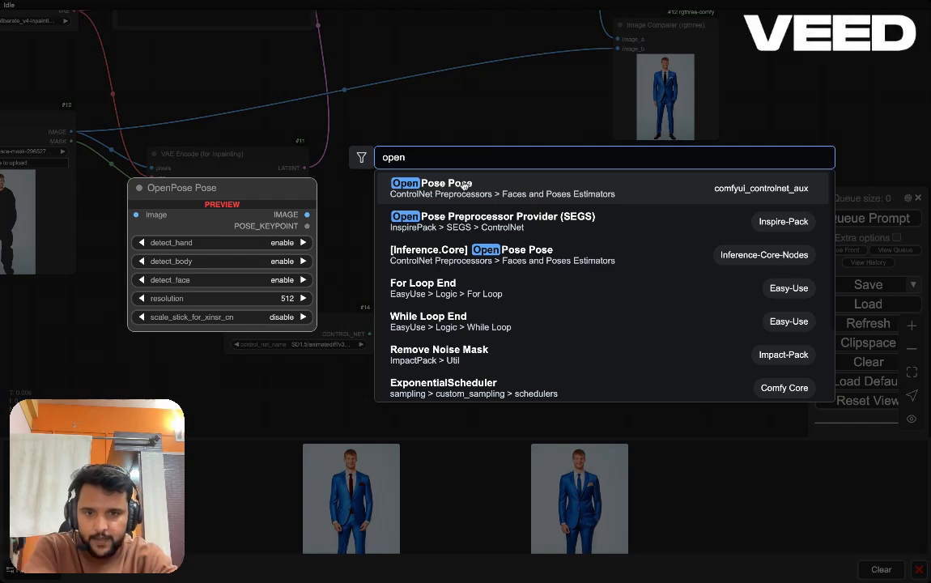
click(464, 186)
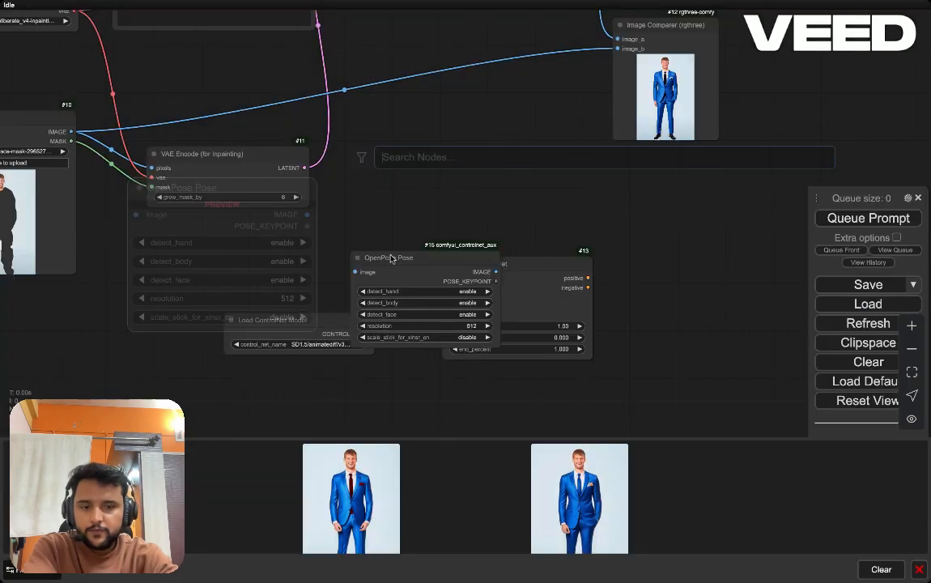
drag(393, 257, 91, 356)
drag(154, 358, 202, 319)
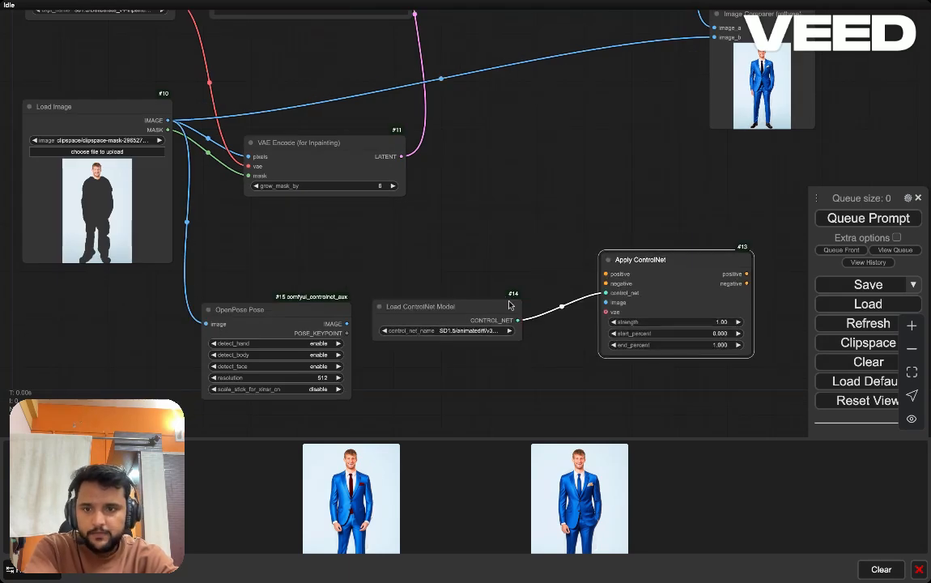
Step: Connect OpenPose Pose's IMAGE output to a new Preview Image node and to Apply ControlNet's image input
drag(499, 307, 533, 290)
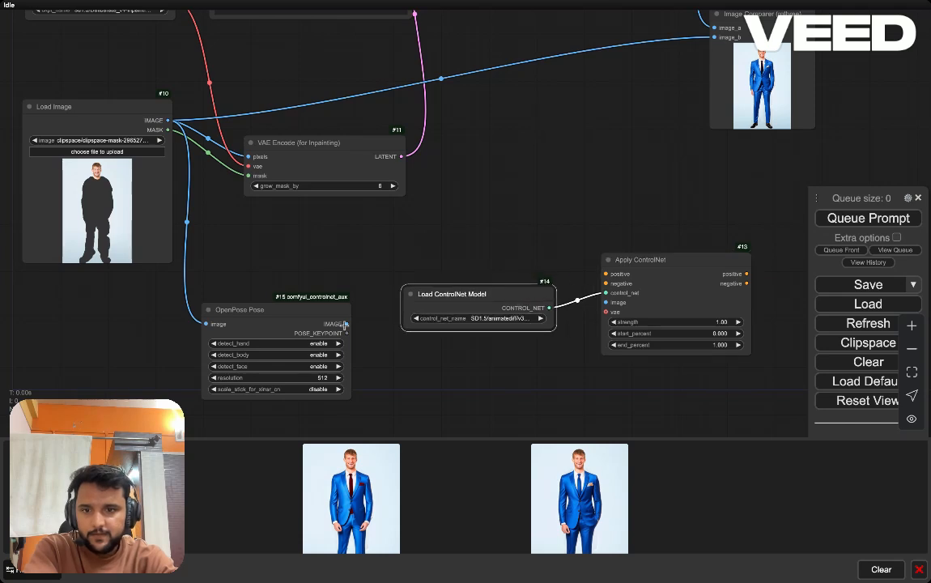
drag(347, 324, 395, 349)
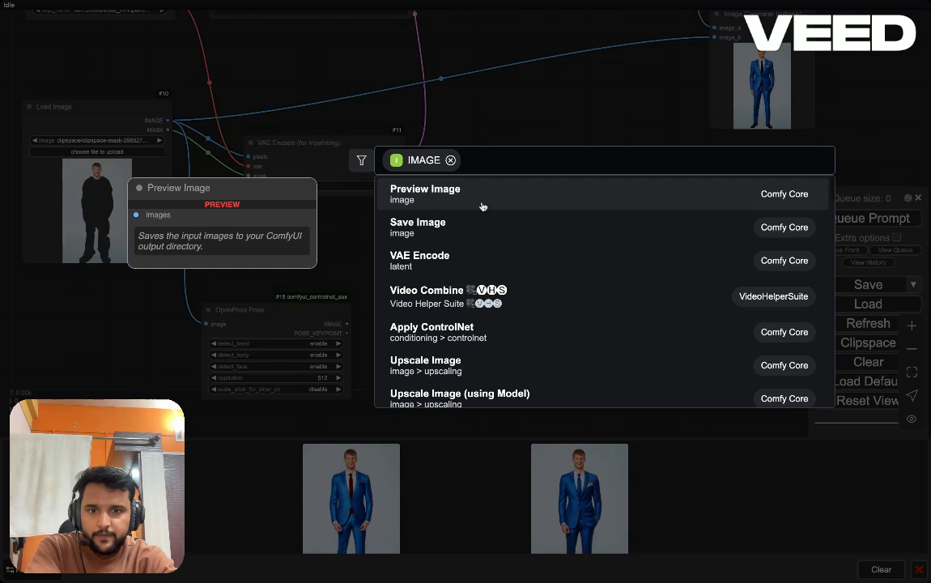
click(482, 208)
drag(395, 258, 358, 195)
click(358, 194)
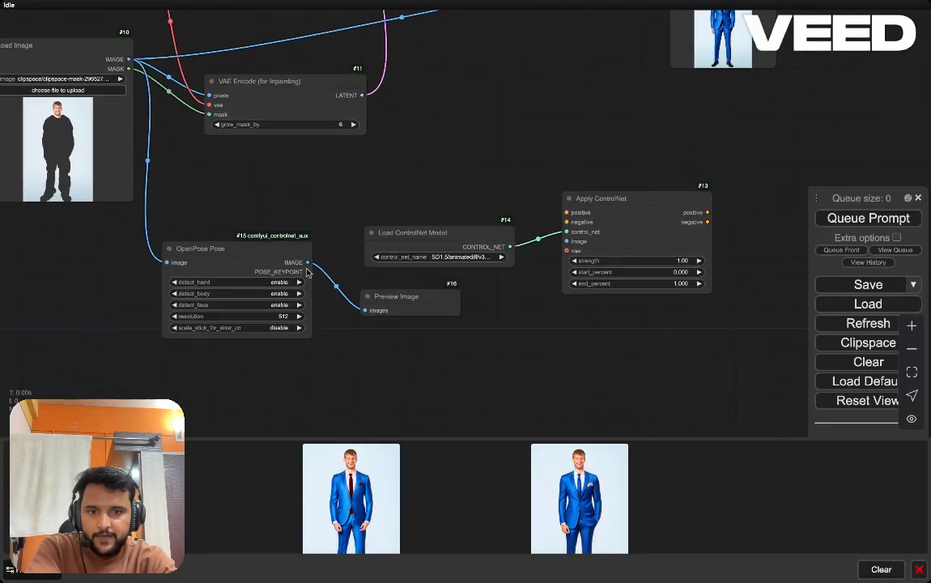
drag(517, 169, 407, 238)
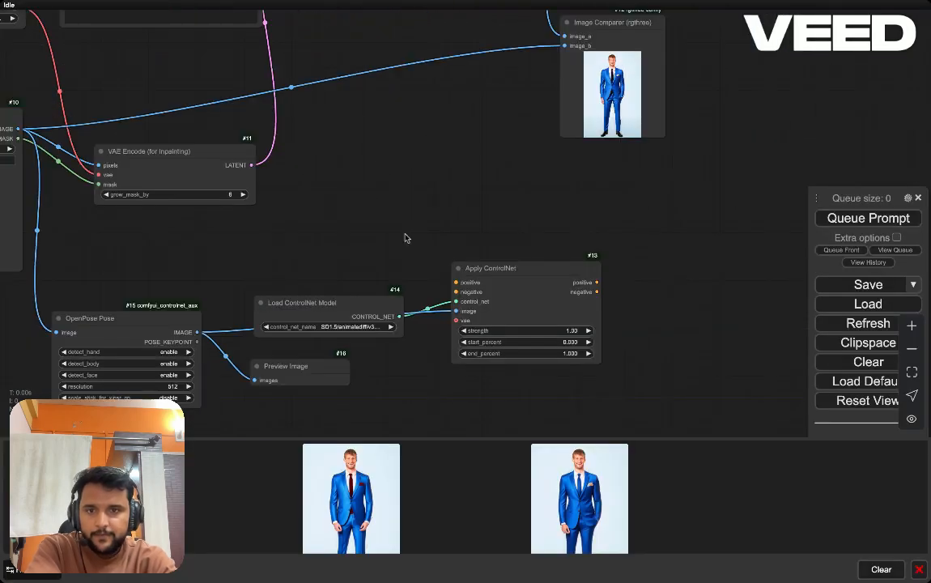
Step: Route both CLIP Text Encode conditionings through Apply ControlNet's positive and negative inputs and its outputs into KSampler's positive and negative inputs
scroll(407, 238, down, 5)
drag(469, 291, 273, 33)
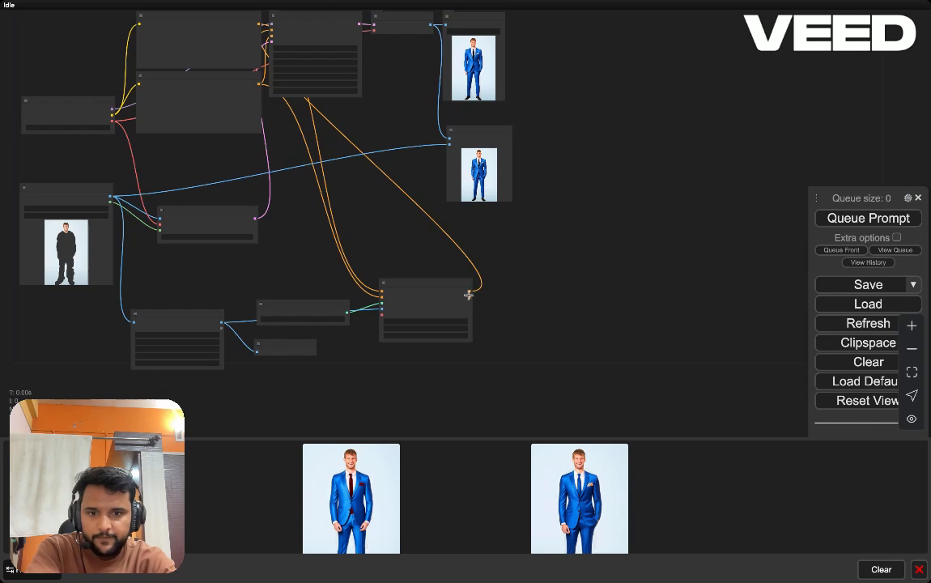
mouse_move(468, 295)
mouse_down()
mouse_move(462, 243)
mouse_move(334, 76)
mouse_move(376, 179)
mouse_move(511, 327)
mouse_move(483, 324)
mouse_move(389, 180)
mouse_move(274, 36)
mouse_up()
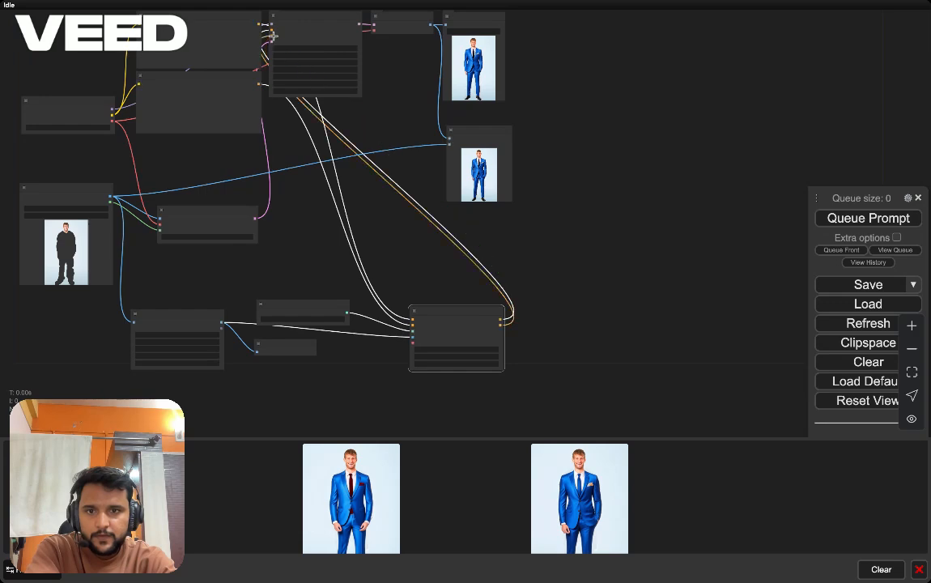
scroll(310, 60, up, 4)
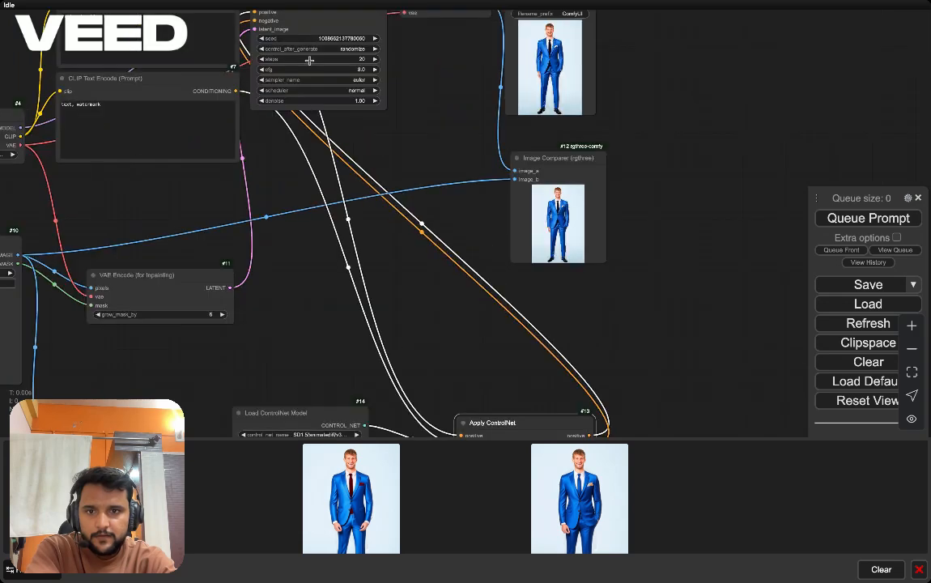
scroll(310, 60, up, 1)
scroll(310, 60, up, 2)
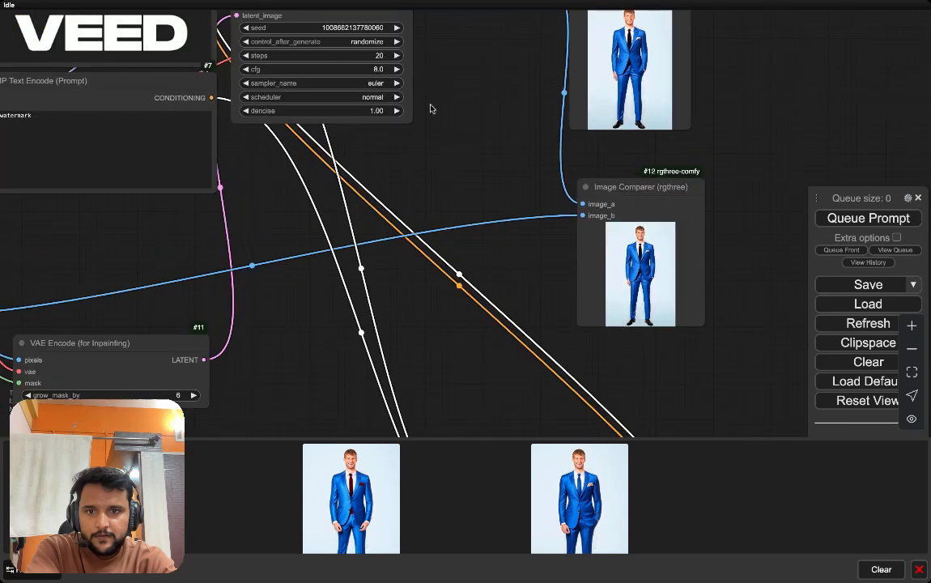
Step: Connect Load Checkpoint's VAE output to the vae input of Apply ControlNet
drag(461, 106, 455, 28)
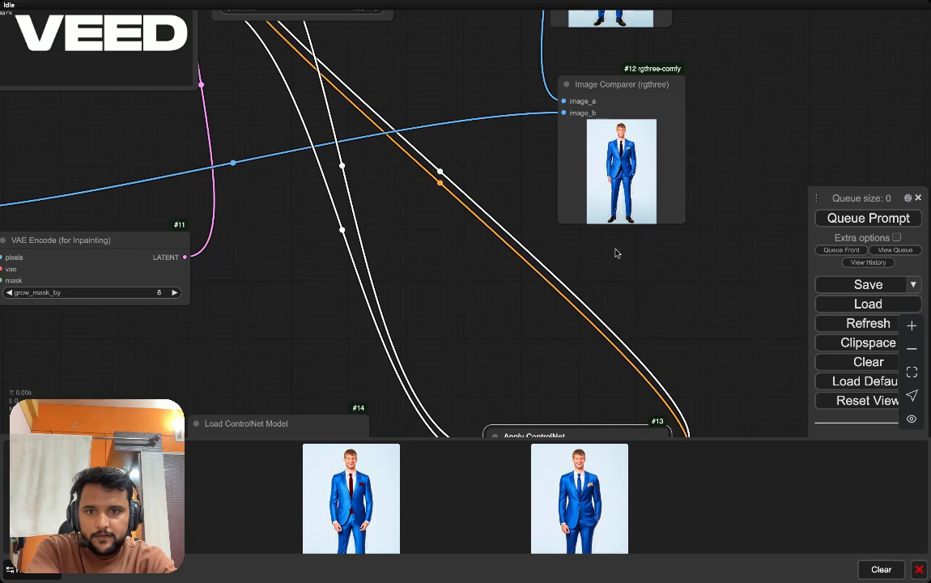
drag(694, 277, 698, 263)
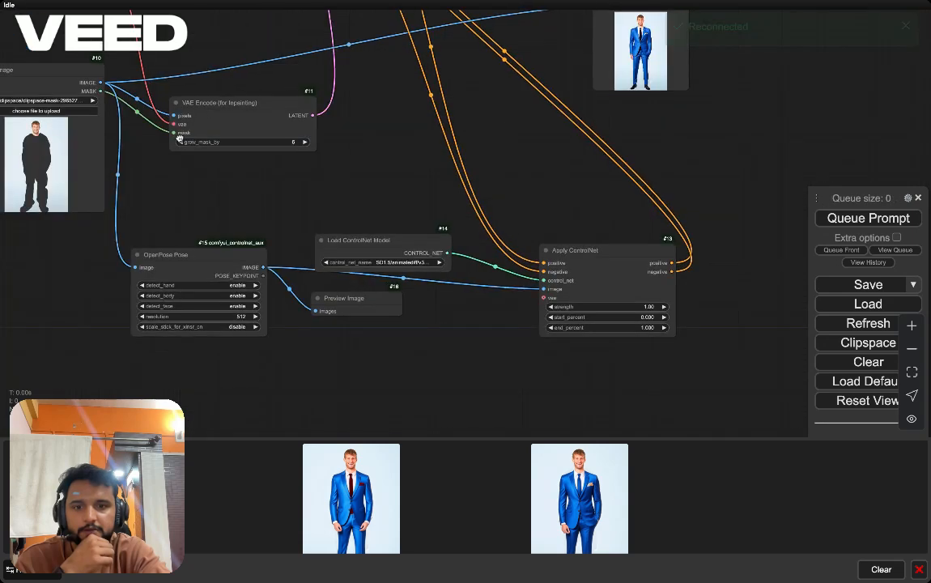
drag(258, 162, 580, 356)
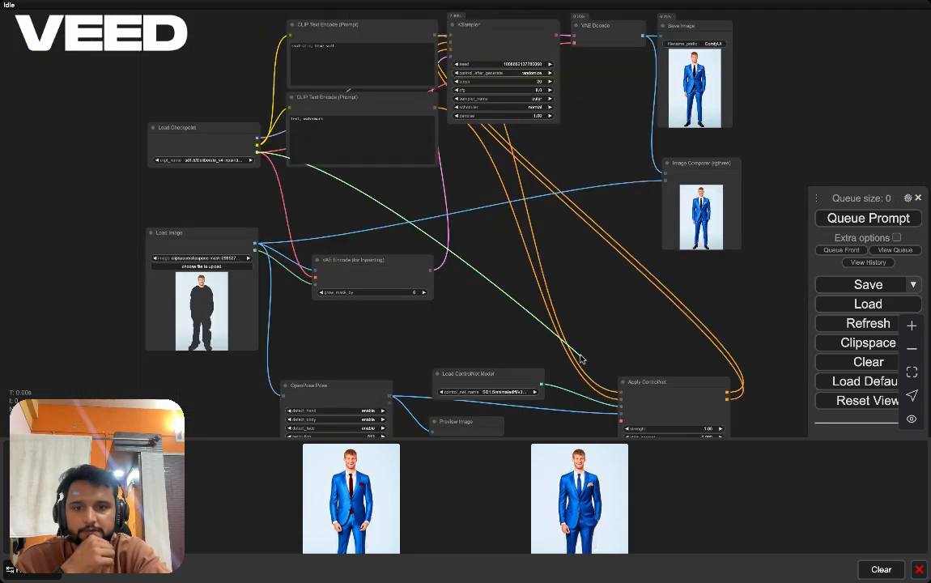
scroll(580, 357, down, 1)
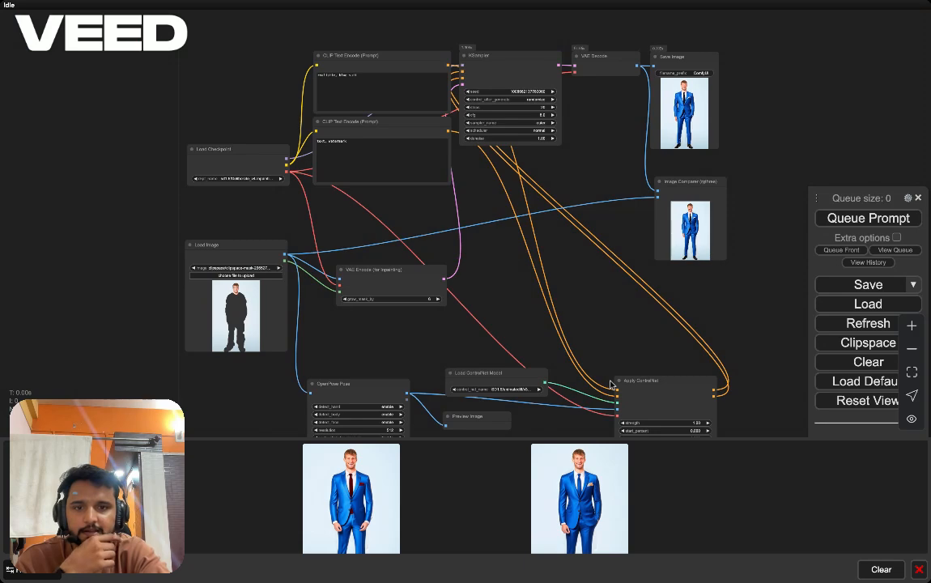
drag(610, 382, 564, 293)
scroll(622, 340, up, 4)
scroll(673, 361, up, 3)
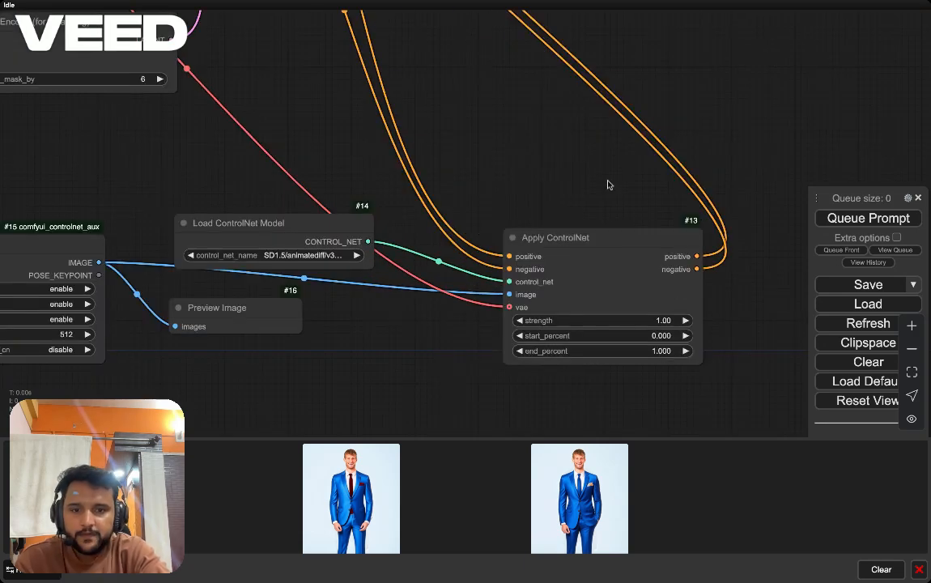
Step: Try to run the workflow with the new OpenPose ControlNet branch
scroll(609, 183, down, 3)
drag(565, 103, 562, 240)
key(ctrl+Return)
scroll(630, 349, down, 3)
scroll(385, 330, up, 4)
Step: Set control_net_name in Load ControlNet Model to control_v11p_sd15_openpose.pth and queue the prompt again
click(458, 302)
text(open)
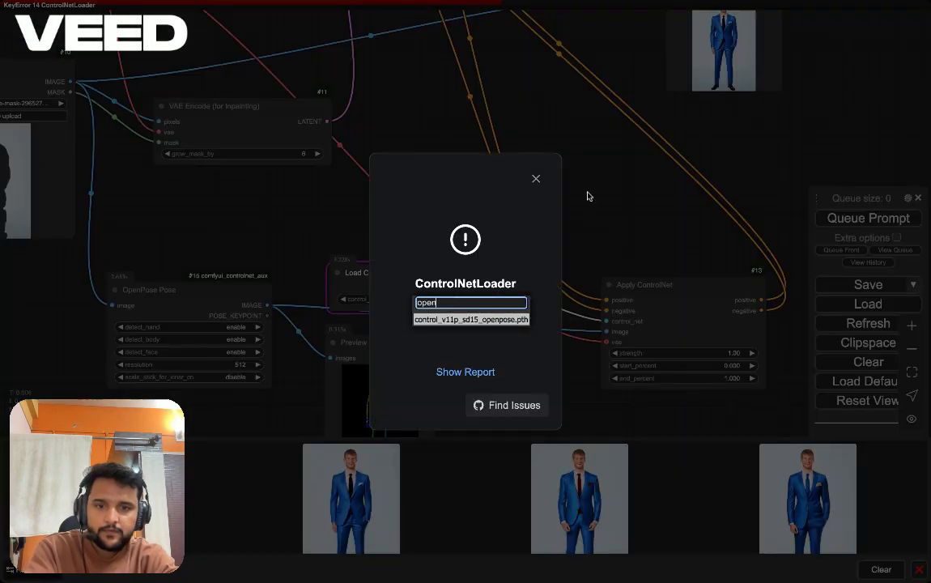
click(536, 178)
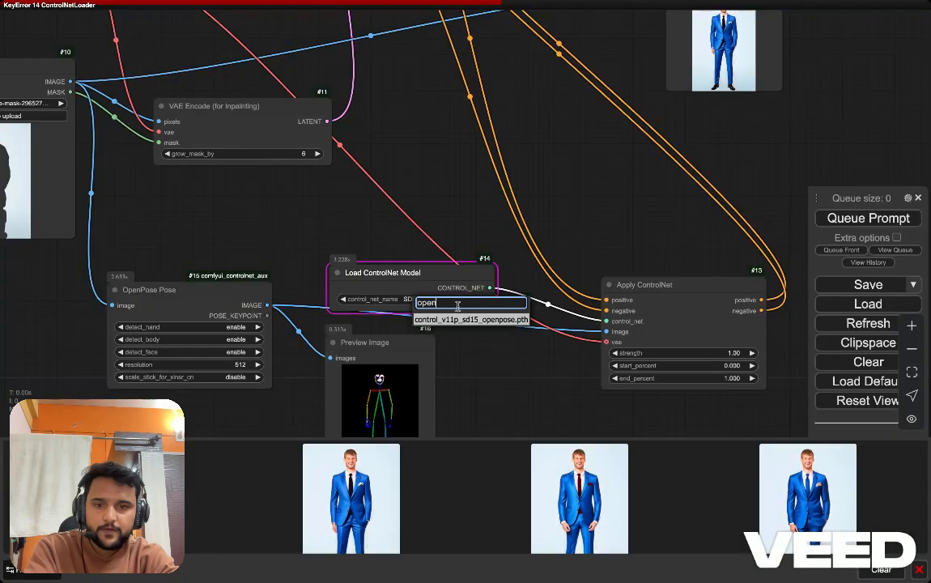
click(471, 319)
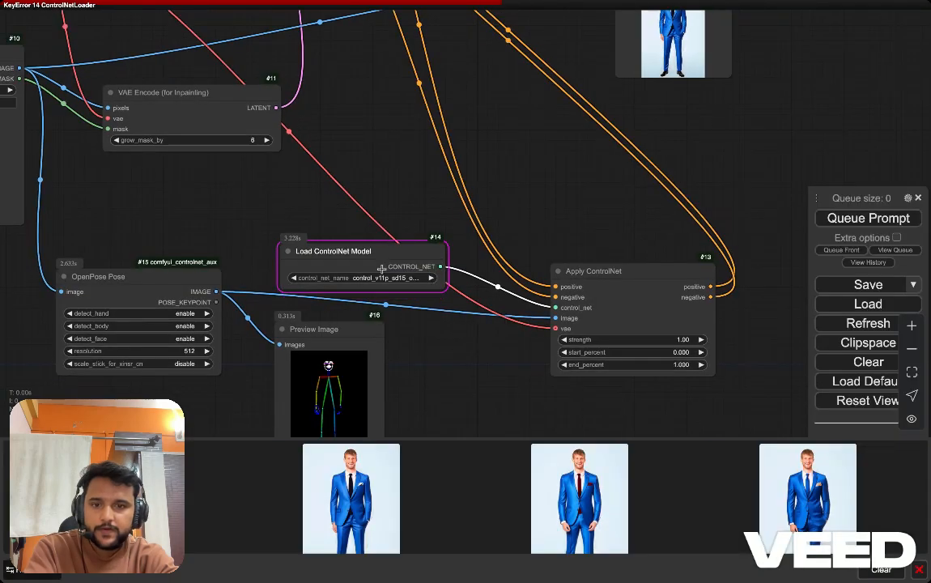
click(396, 207)
key(ctrl+Return)
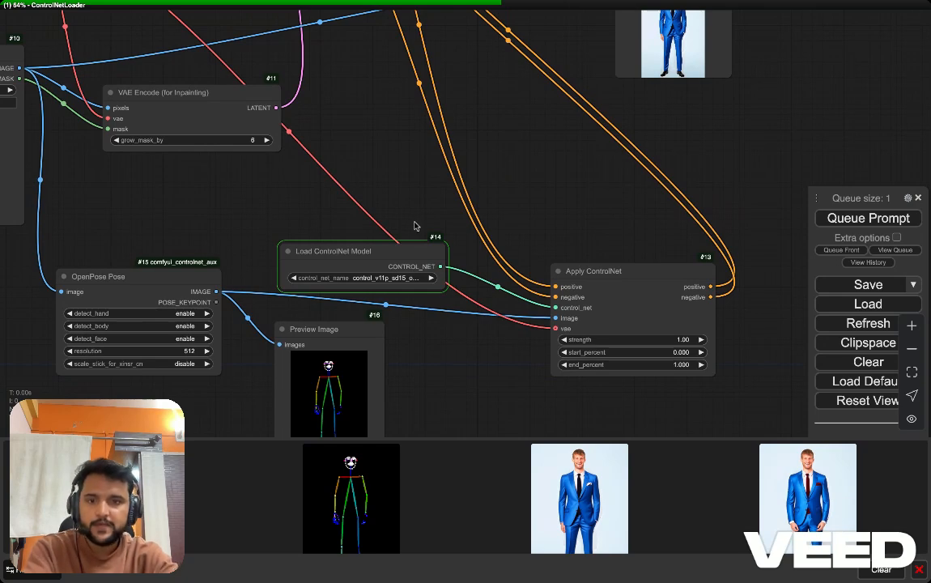
Step: Compare the pose-guided blue suit result with the original photo in the Image Comparer node, checking body outline, hands and feet
scroll(416, 224, down, 1)
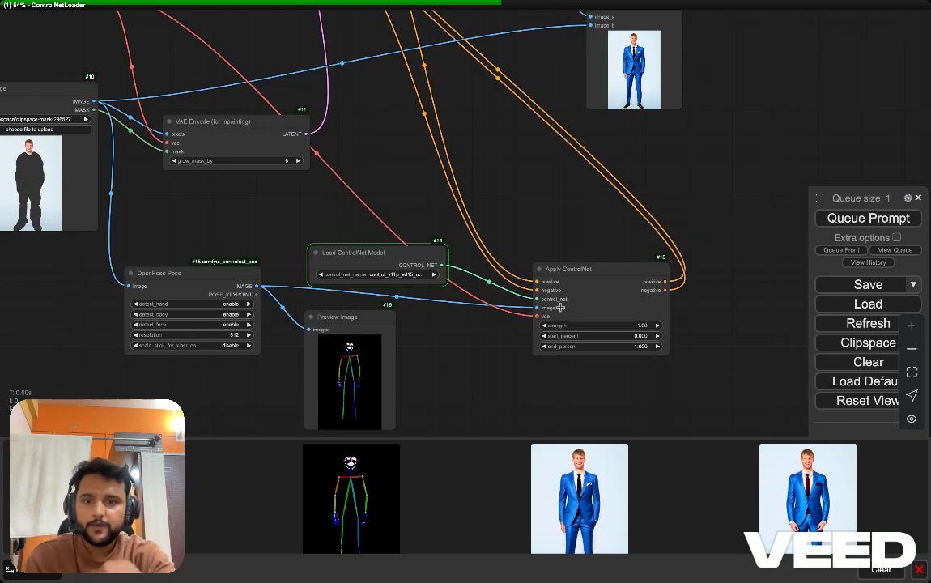
drag(566, 192, 532, 192)
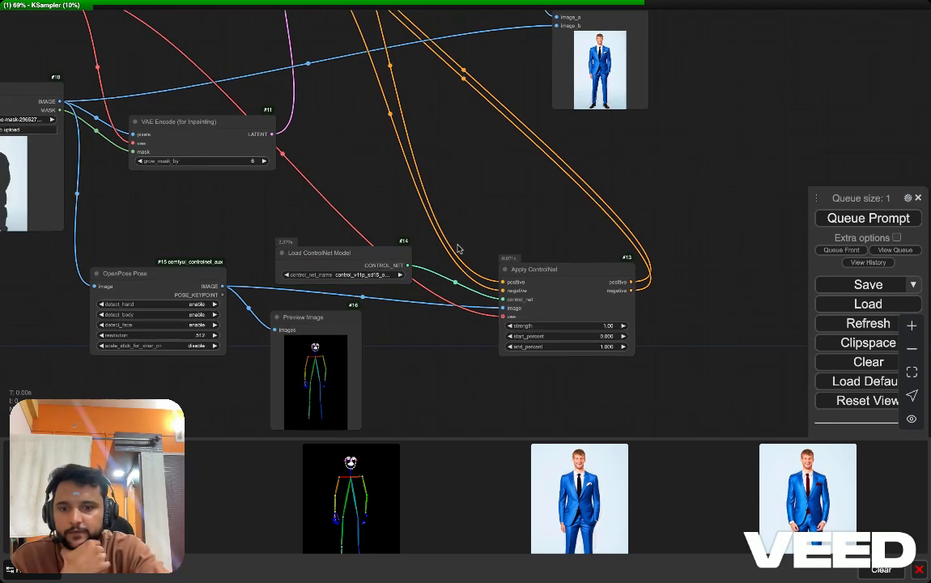
drag(457, 248, 442, 321)
scroll(441, 321, down, 2)
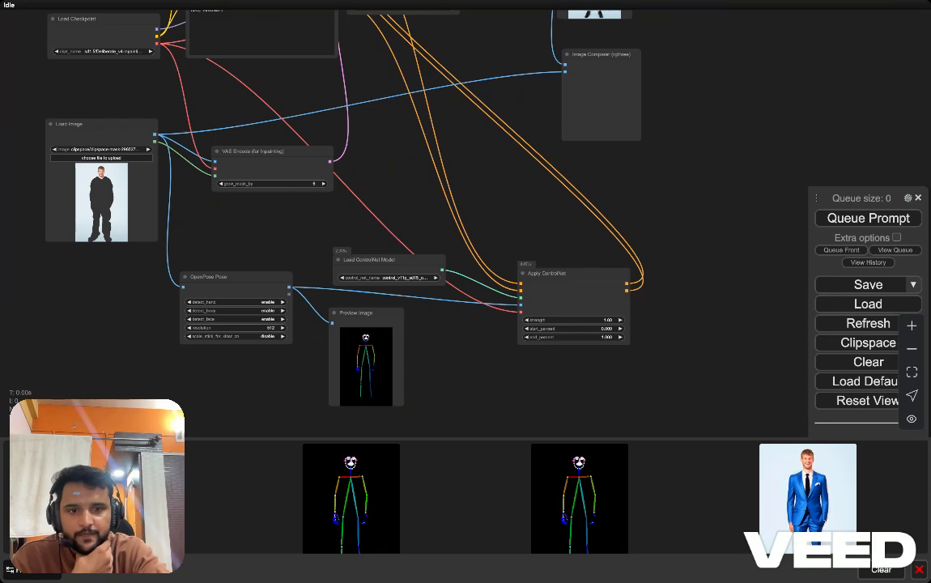
drag(646, 232, 625, 326)
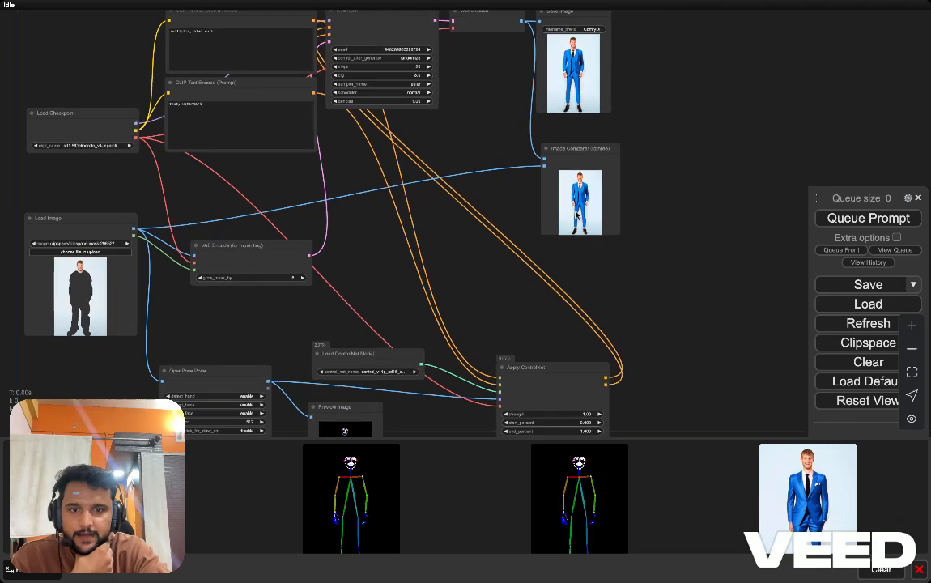
scroll(576, 214, up, 5)
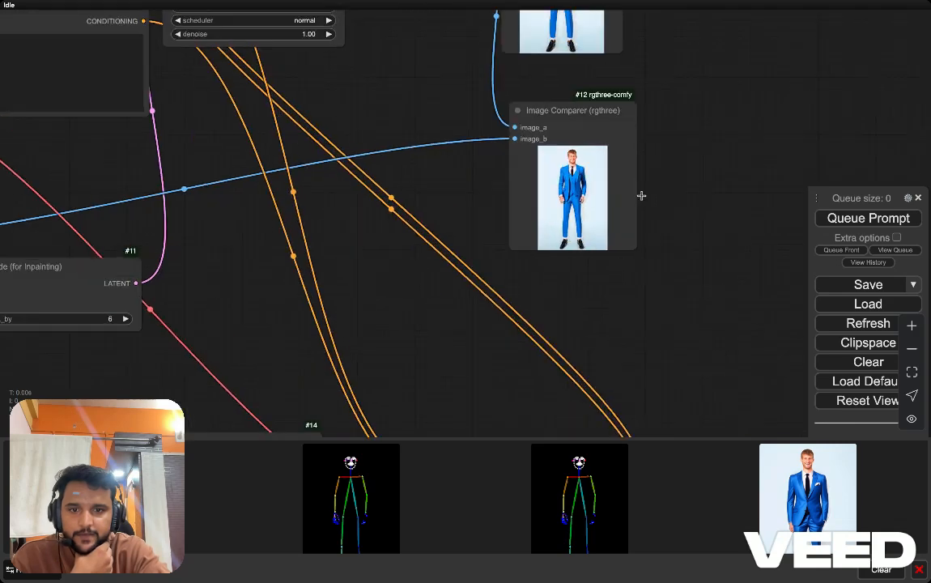
scroll(641, 196, up, 5)
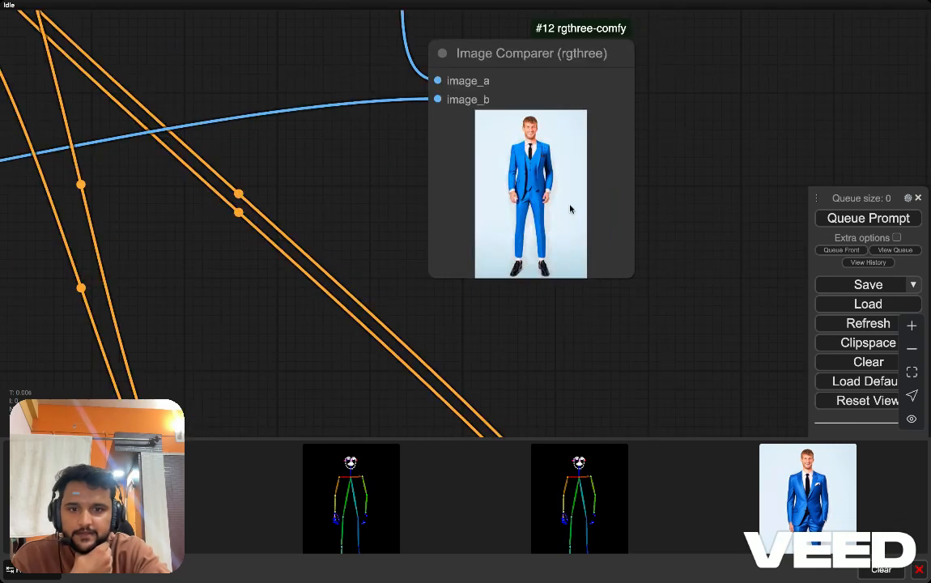
scroll(594, 200, up, 3)
scroll(594, 200, up, 4)
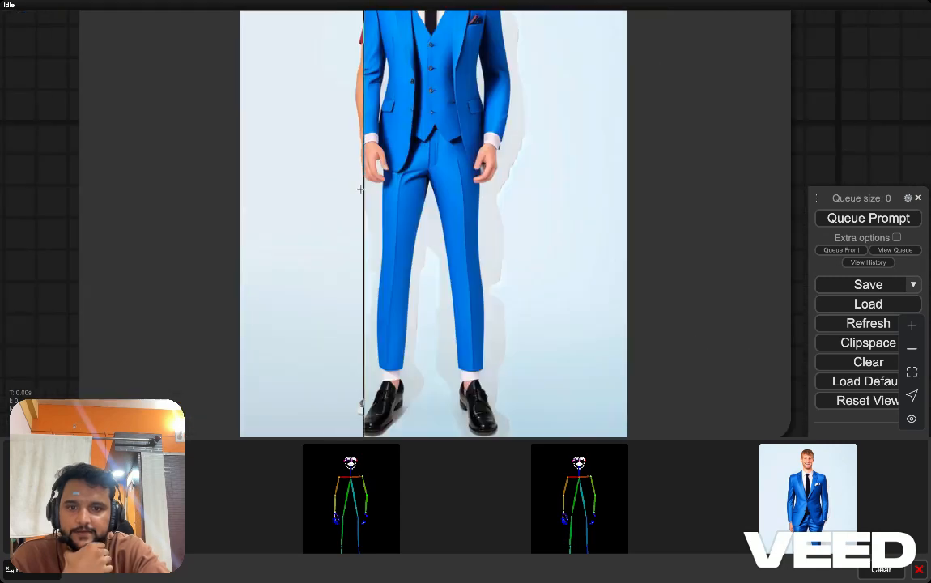
scroll(364, 202, down, 2)
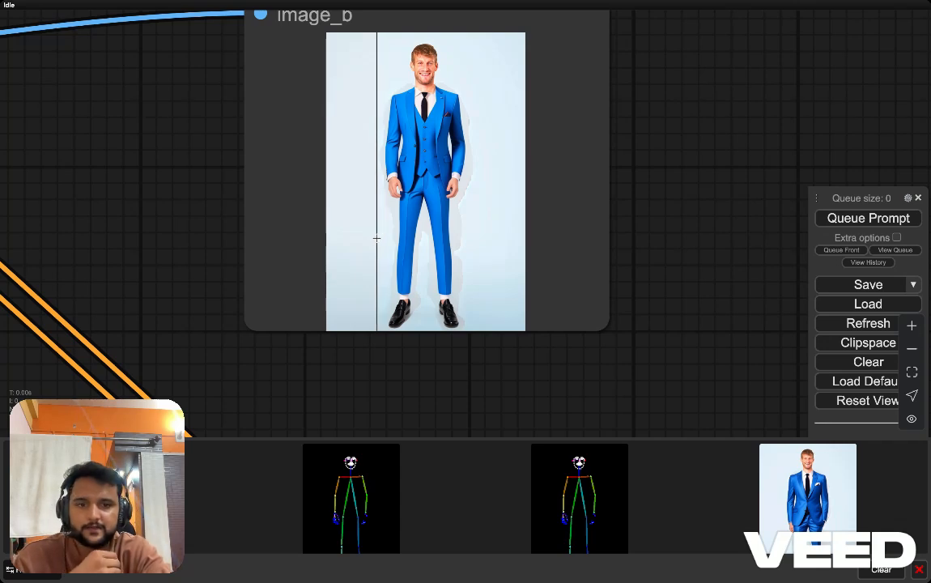
scroll(376, 238, down, 2)
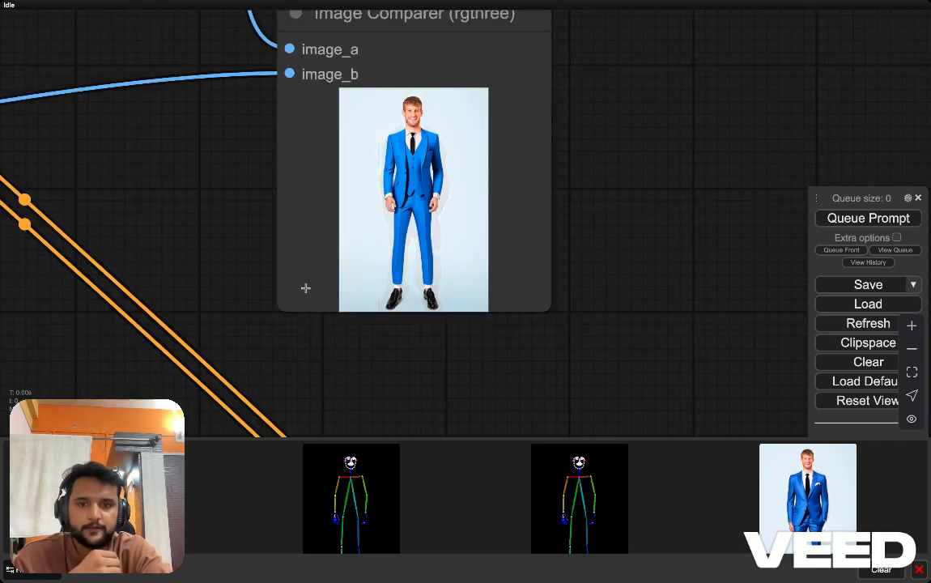
scroll(302, 285, down, 2)
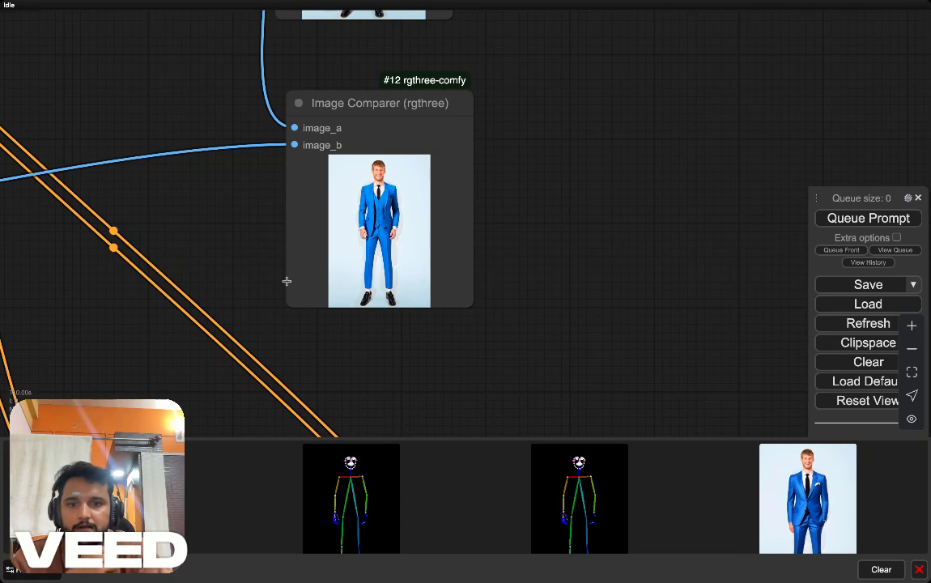
Step: Review the workflow from KSampler and VAE Encode (for Inpainting) through the OpenPose Pose, Load ControlNet Model and Apply ControlNet nodes
drag(287, 281, 427, 351)
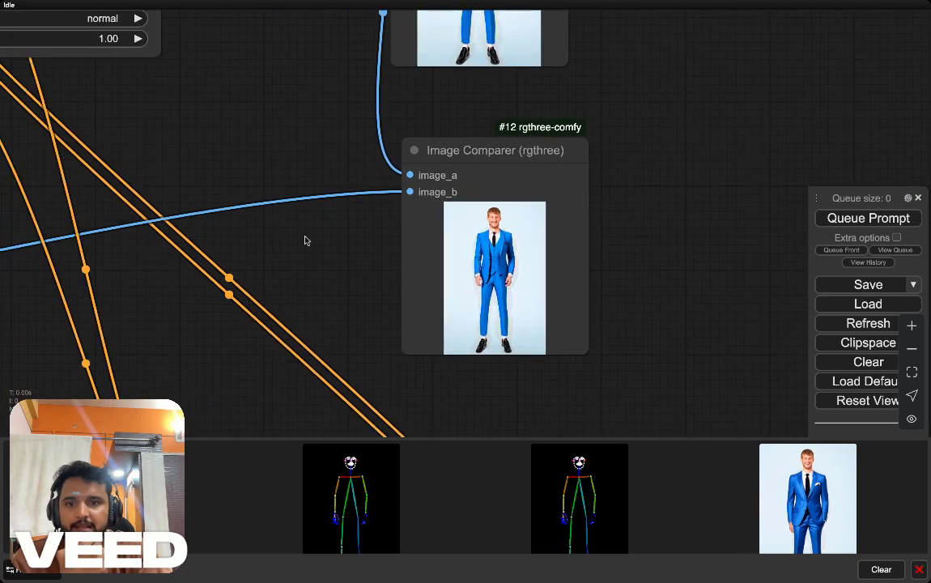
drag(304, 239, 488, 343)
scroll(419, 275, down, 1)
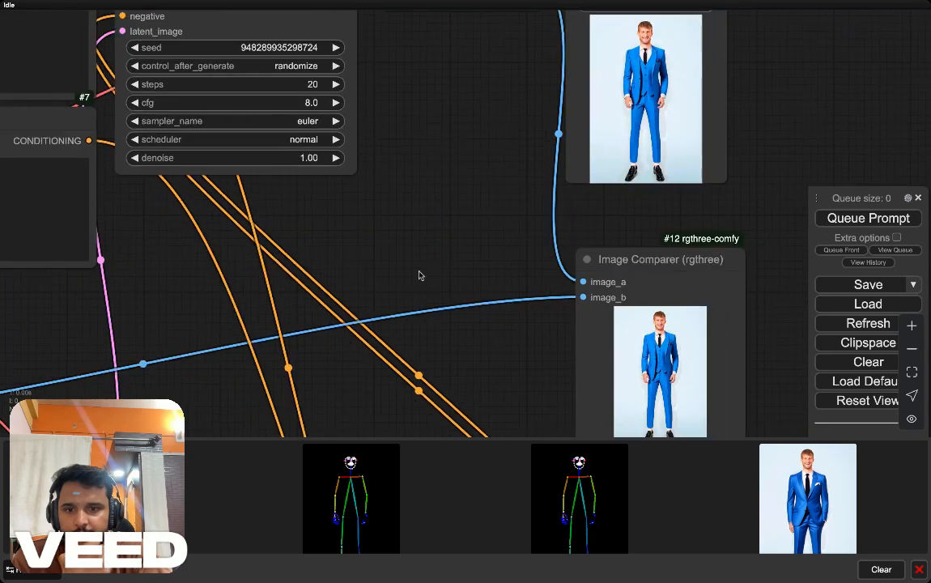
scroll(420, 275, down, 3)
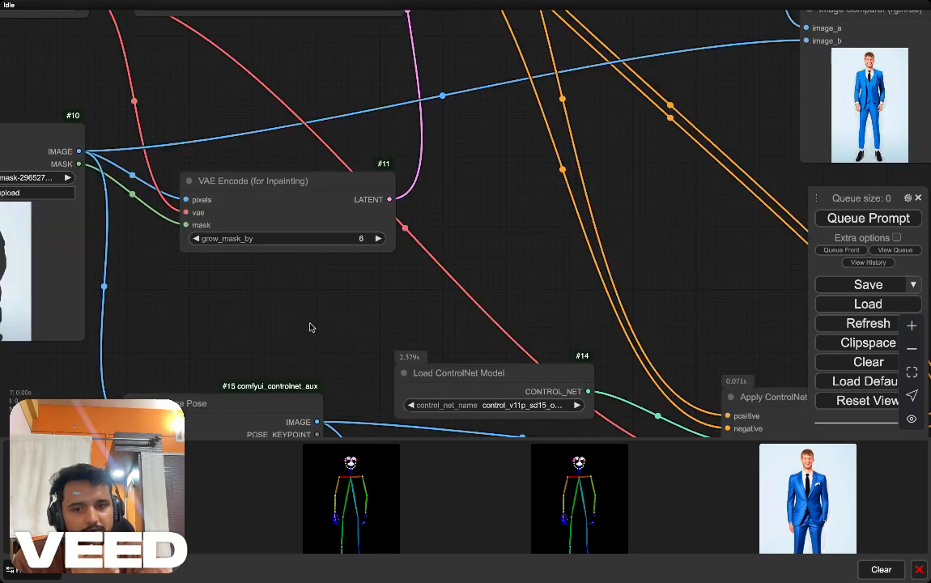
drag(309, 327, 266, 231)
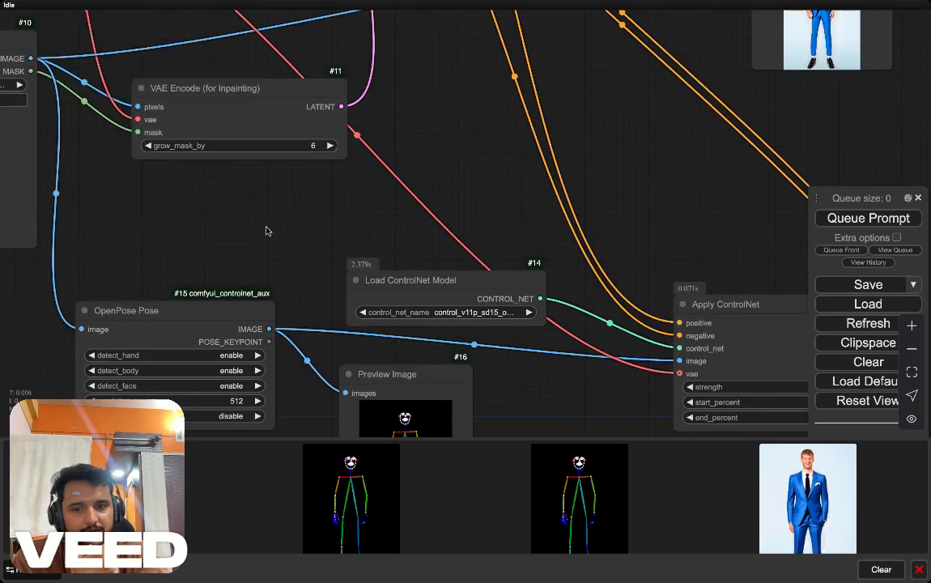
scroll(267, 231, down, 2)
drag(290, 337, 203, 344)
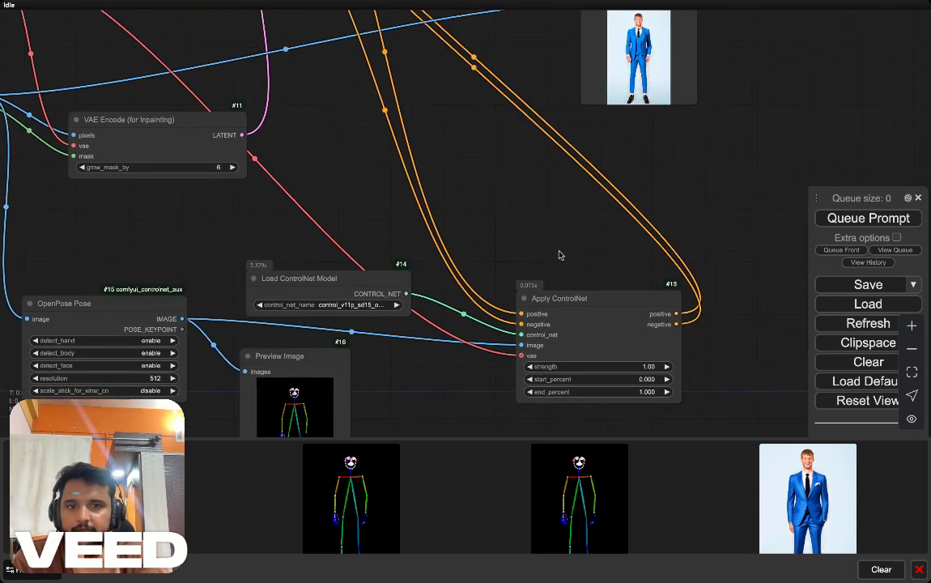
scroll(559, 256, up, 1)
scroll(547, 281, down, 2)
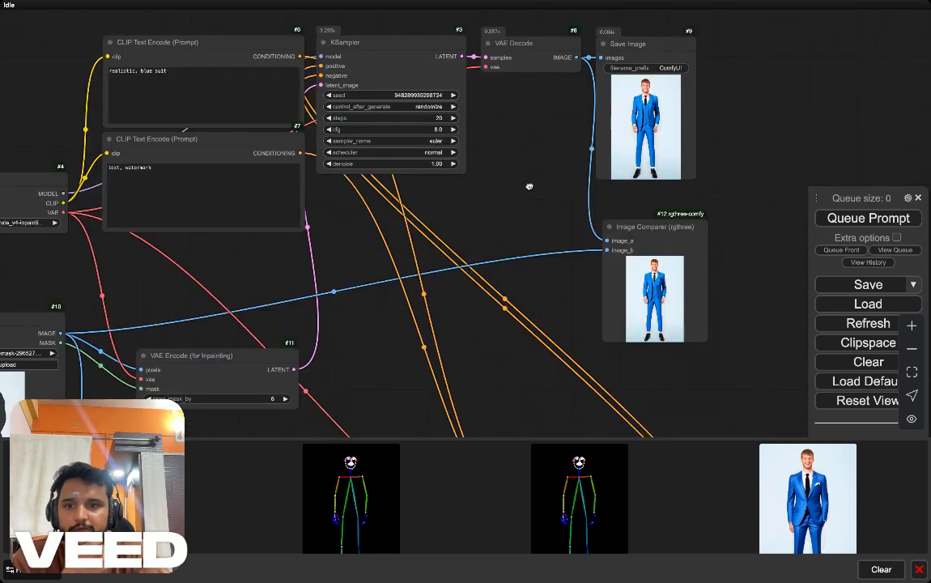